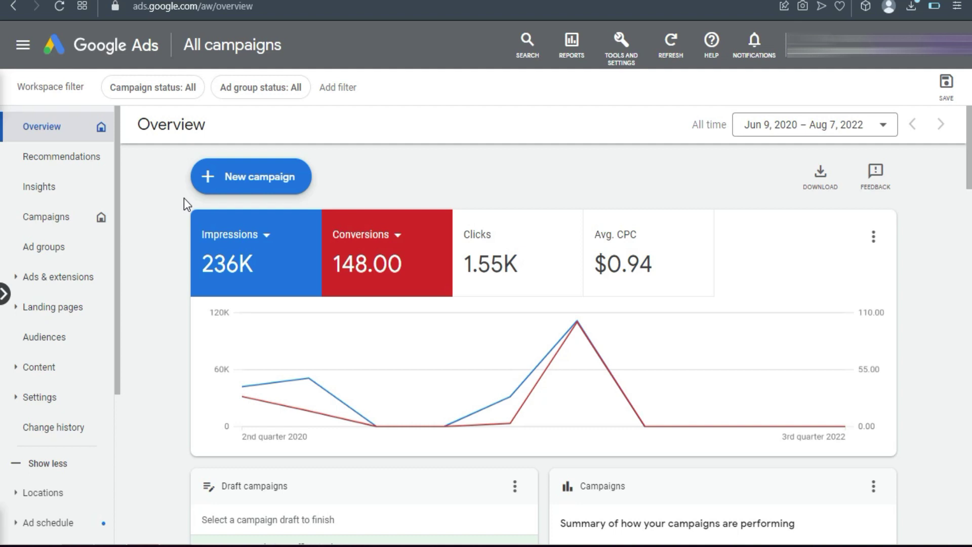
Start a new campaign with the Website traffic goal and the Video campaign type
click(228, 176)
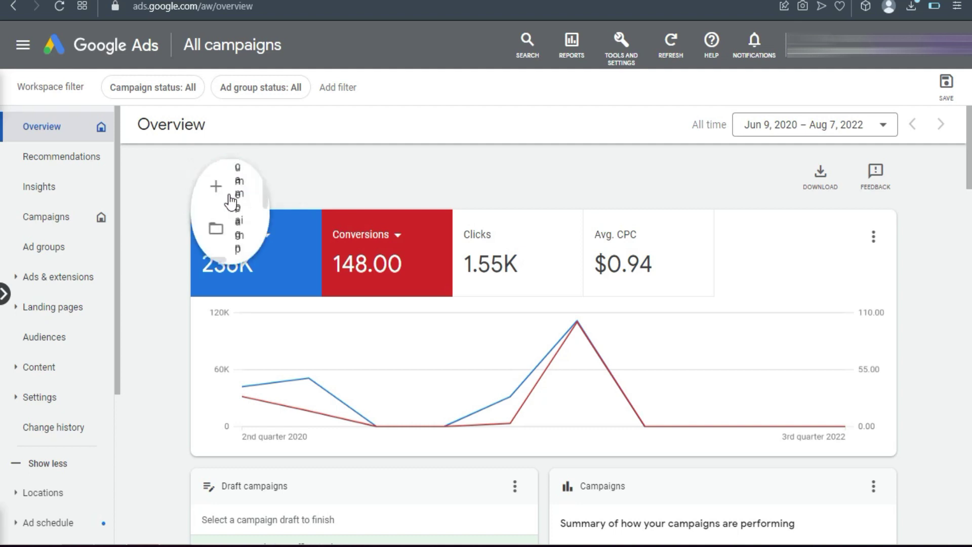
click(272, 191)
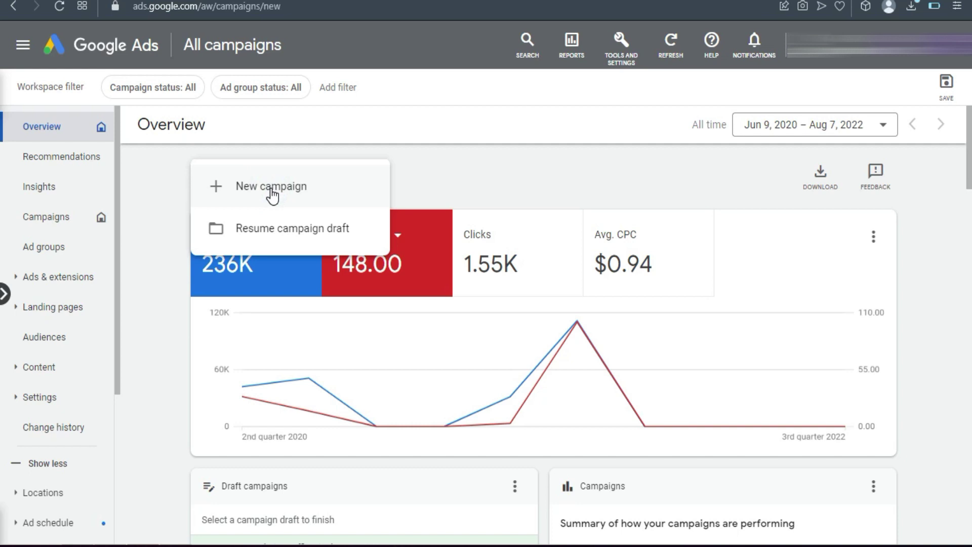
click(539, 293)
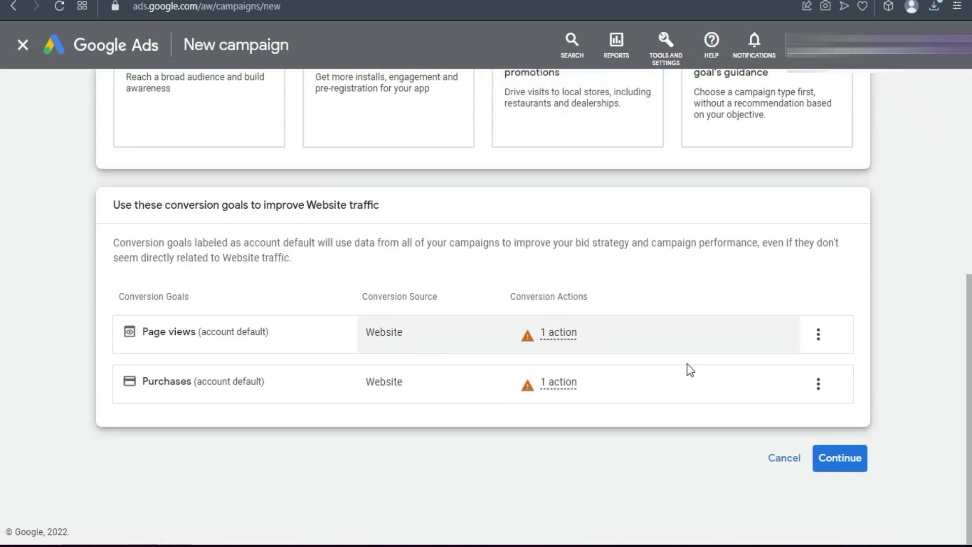
click(848, 470)
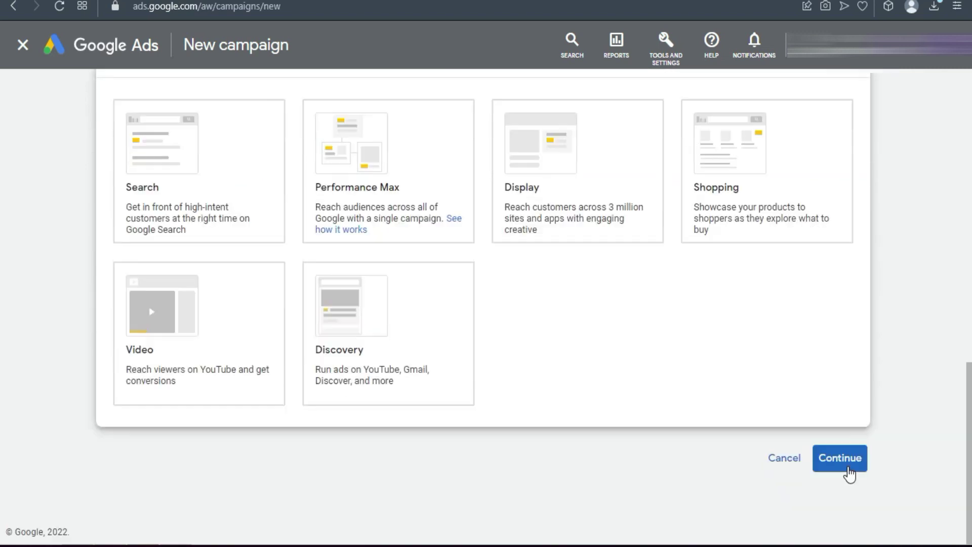
click(207, 363)
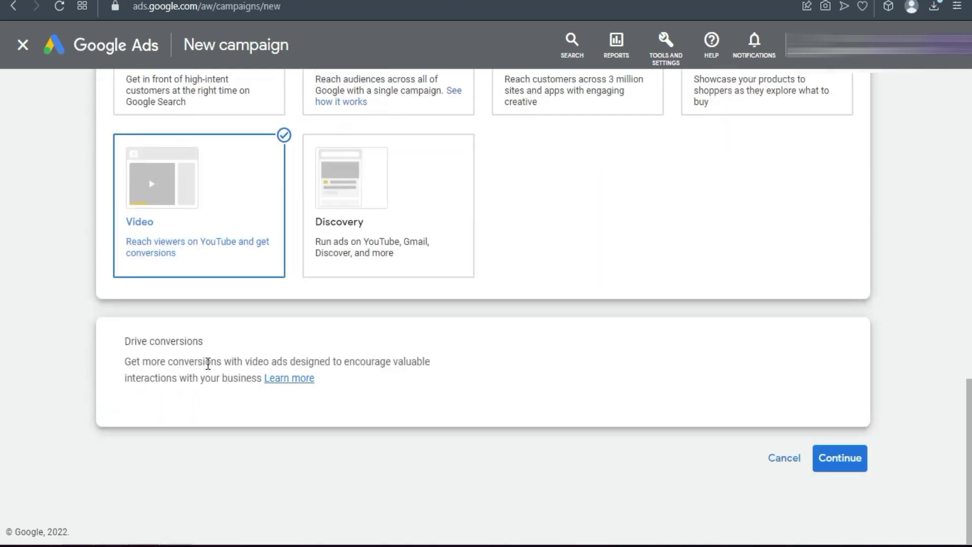
click(849, 461)
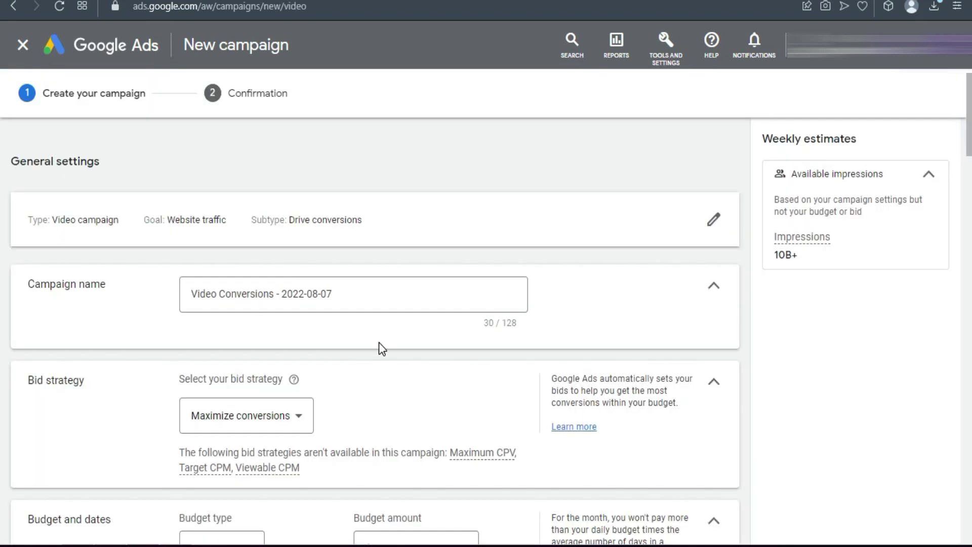
Rename the campaign as GS
click(358, 296)
triple_click(360, 295)
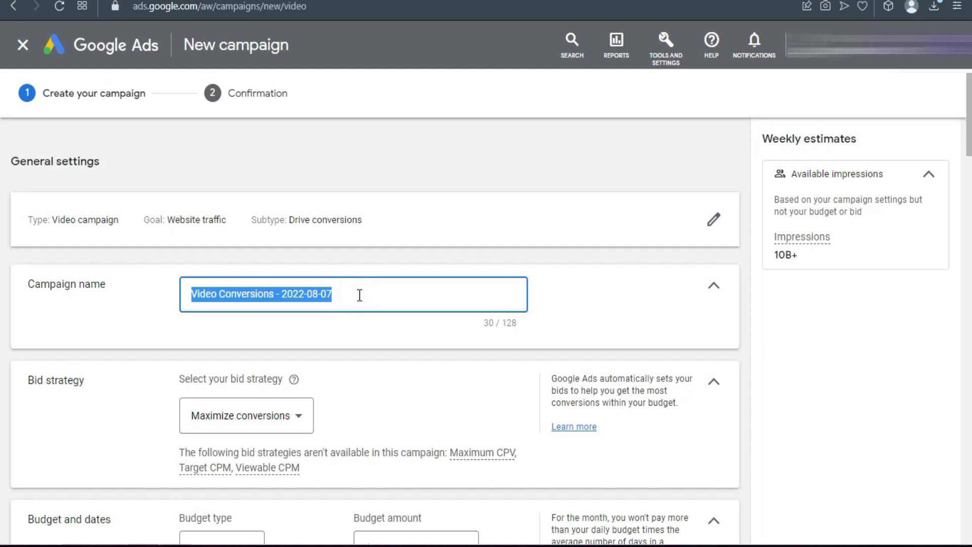
text(GS)
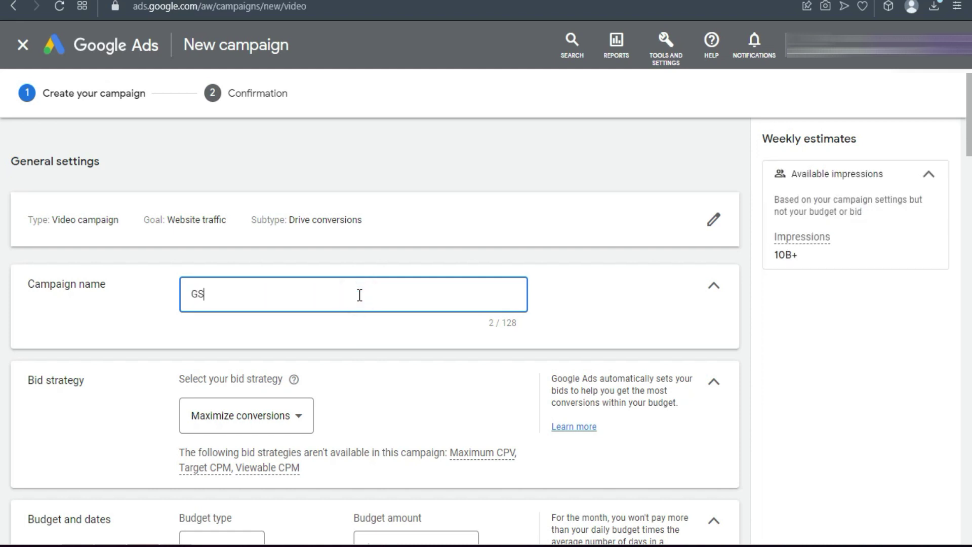
Keep the Maximize conversions bid strategy and set the daily budget amount to $10
scroll(378, 269, down, 4)
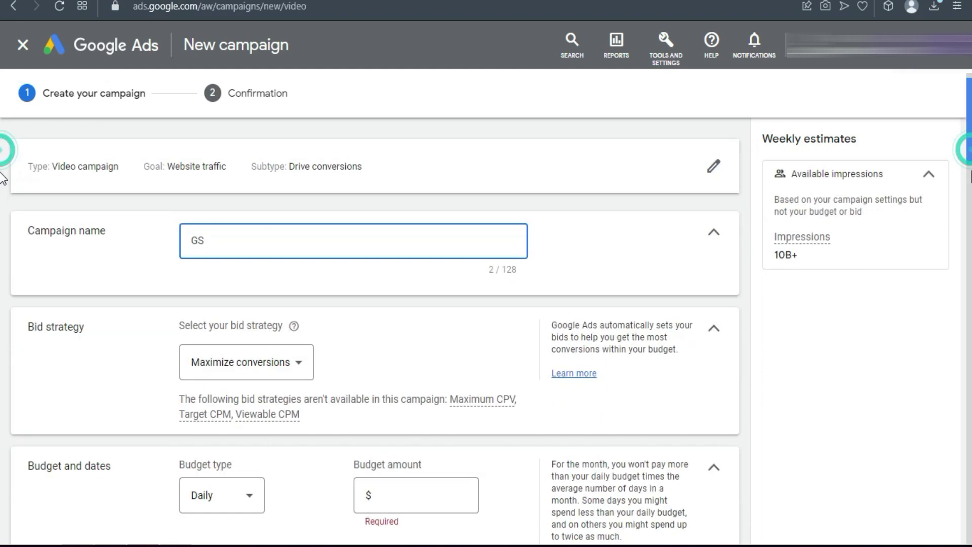
click(258, 226)
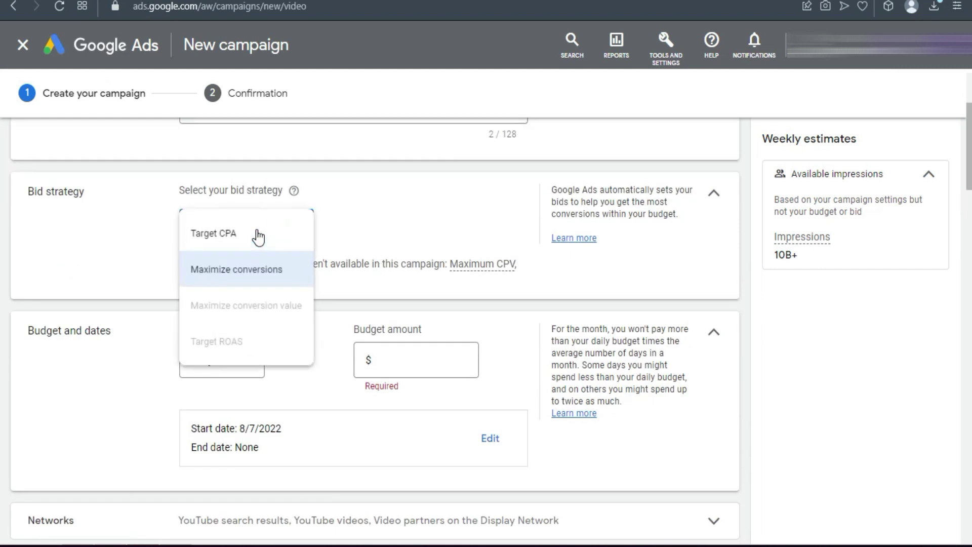
click(328, 361)
click(413, 364)
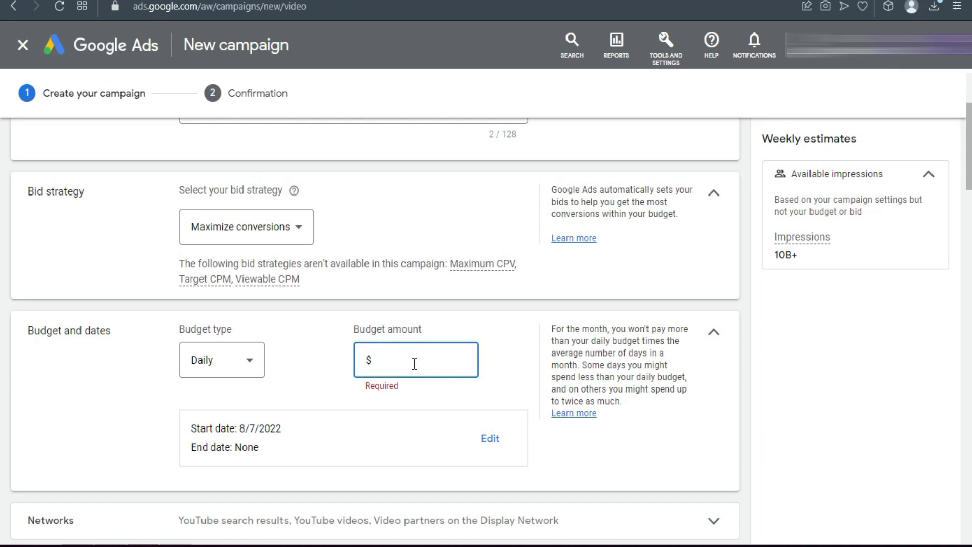
text(10)
click(327, 378)
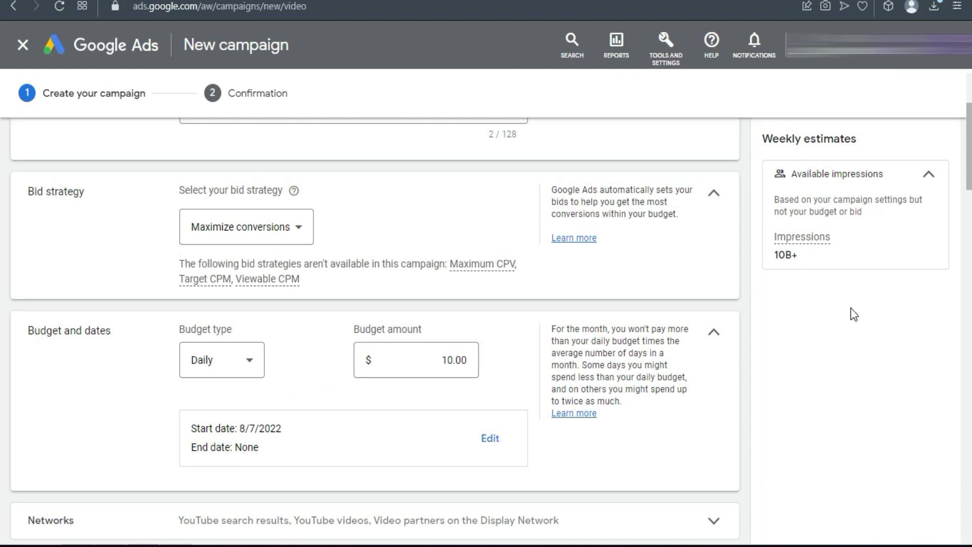
Add New Zealand to the campaign's targeted locations
scroll(2, 152, down, 3)
scroll(3, 173, down, 5)
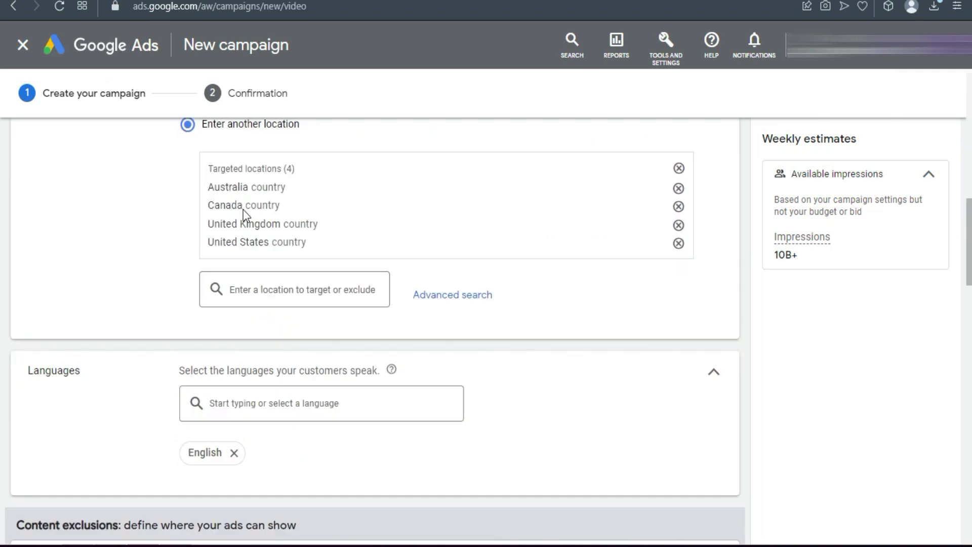
click(246, 287)
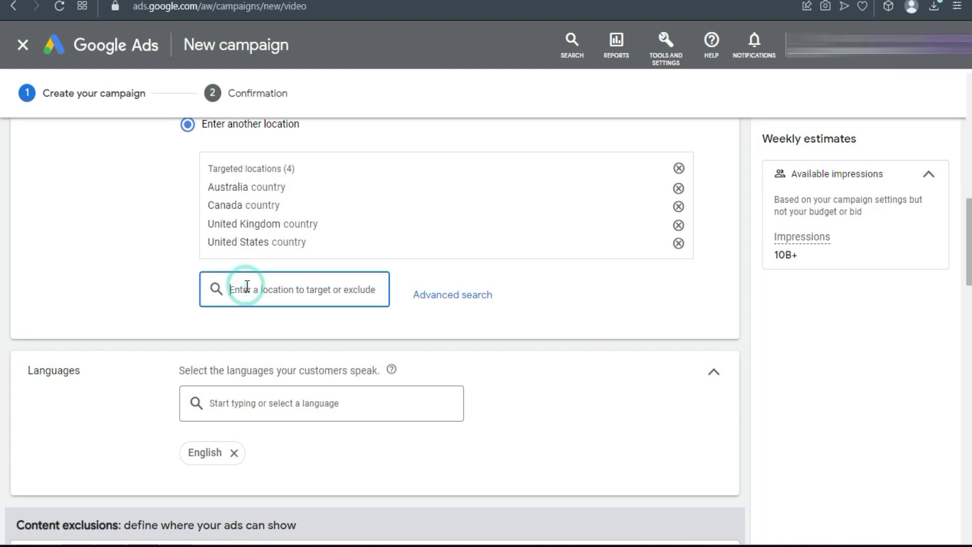
text(new)
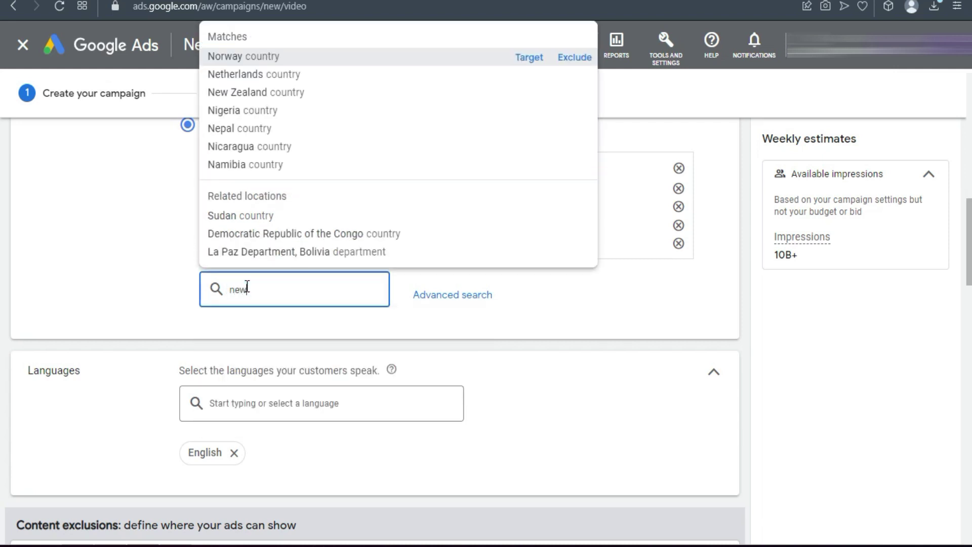
click(526, 58)
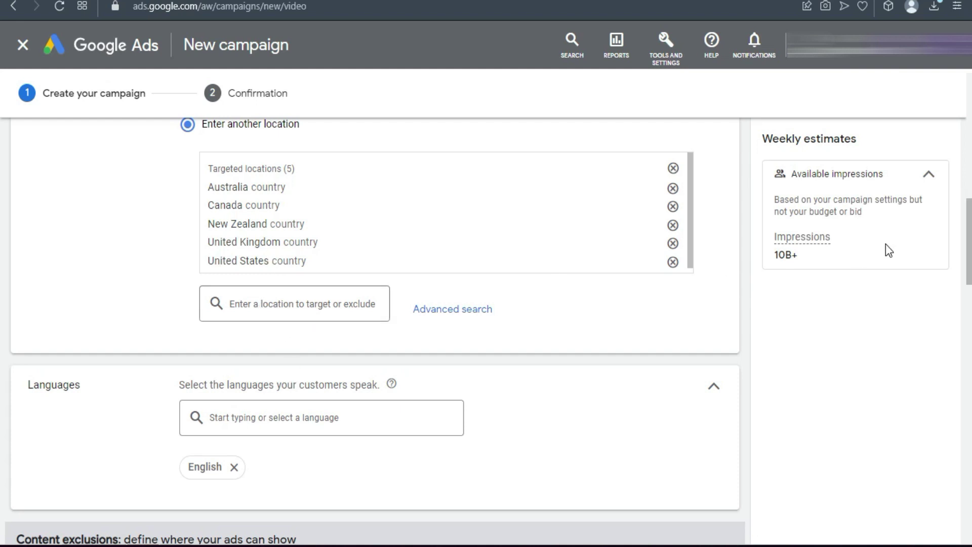
In the content exclusions, exclude embedded YouTube videos and live streaming videos, and stop excluding content not yet labeled
scroll(3, 252, down, 6)
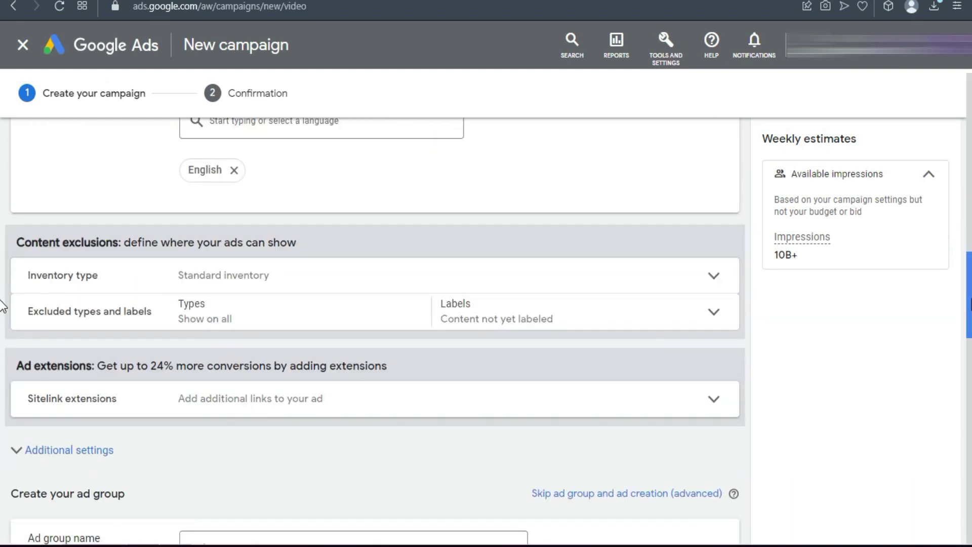
click(210, 275)
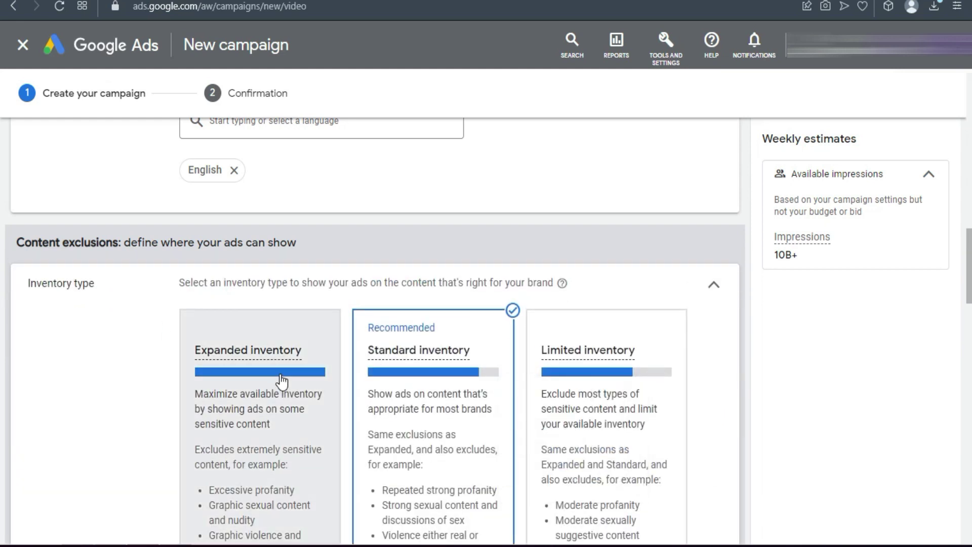
mouse_move(283, 379)
click(713, 285)
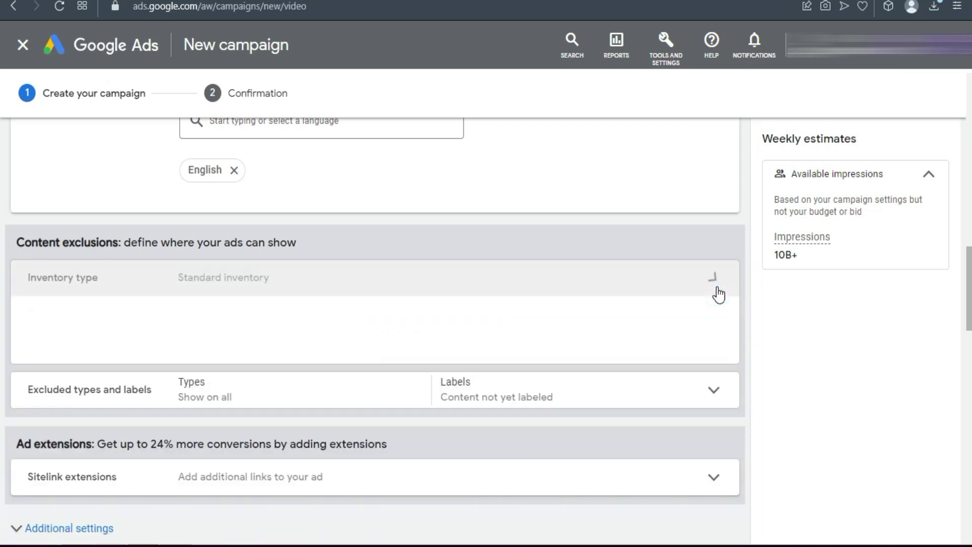
click(255, 318)
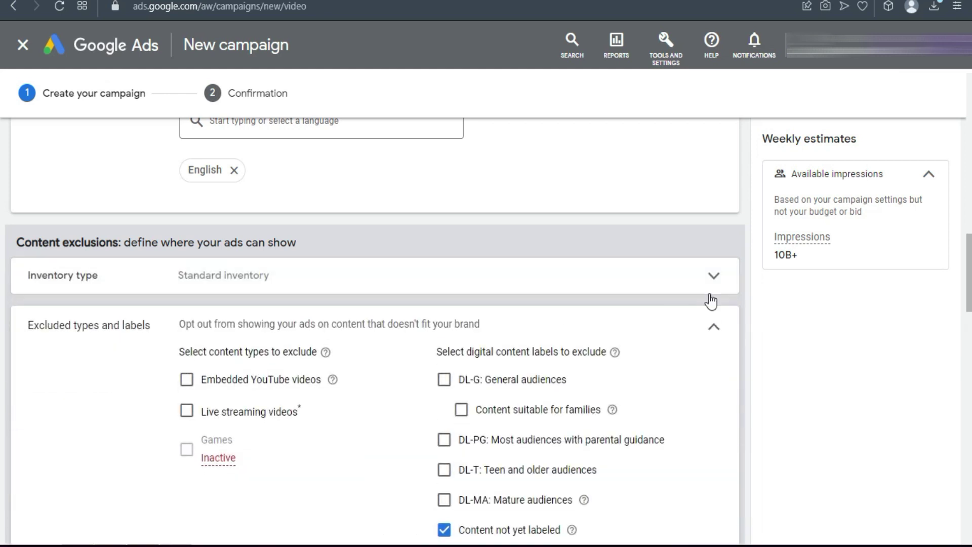
scroll(2, 268, down, 3)
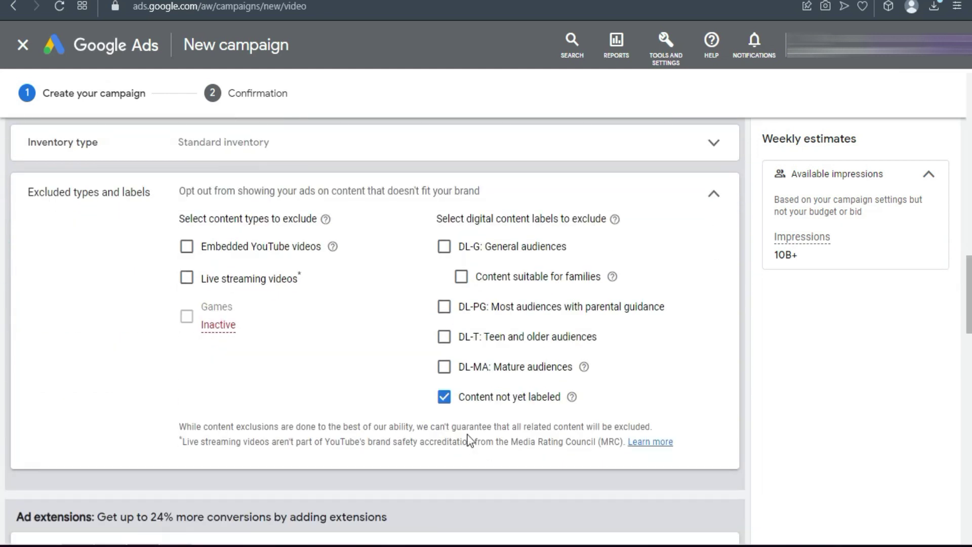
click(468, 406)
click(187, 278)
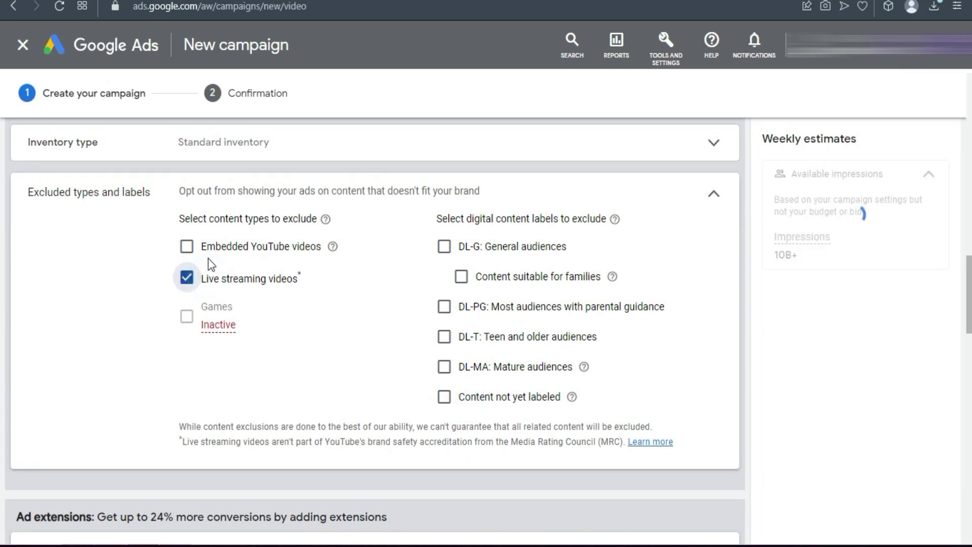
click(209, 253)
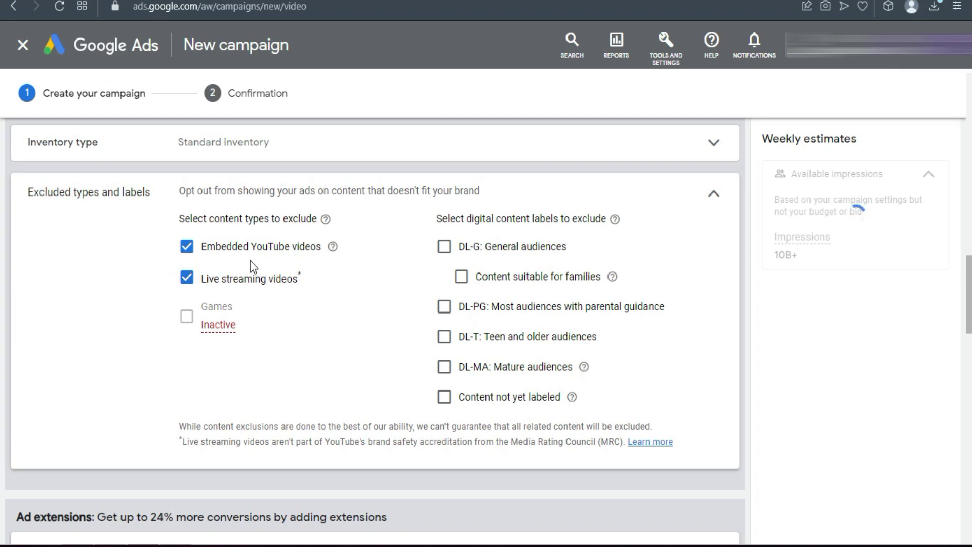
click(713, 193)
Set specific device targeting for the campaign and remove TV screens from the targeted devices
scroll(194, 254, down, 3)
click(75, 205)
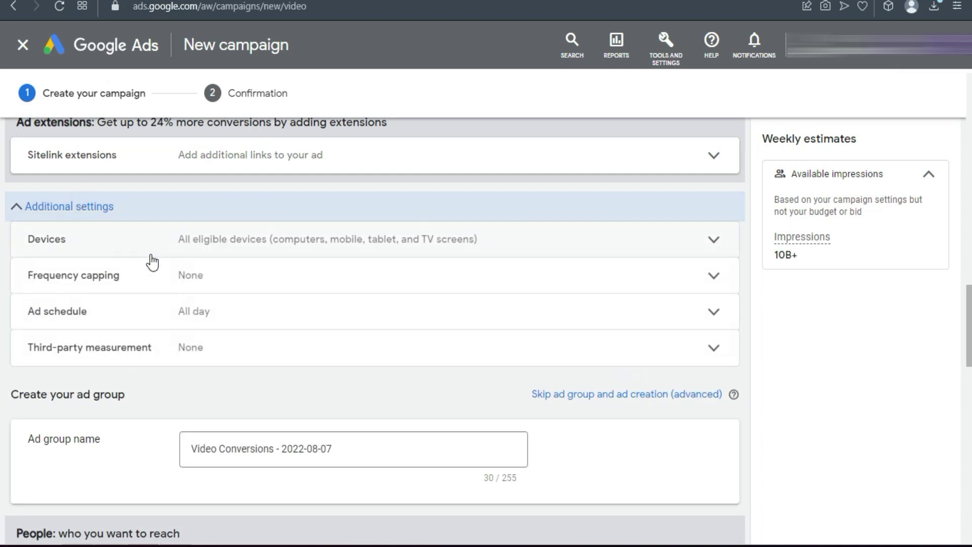
click(194, 255)
click(262, 292)
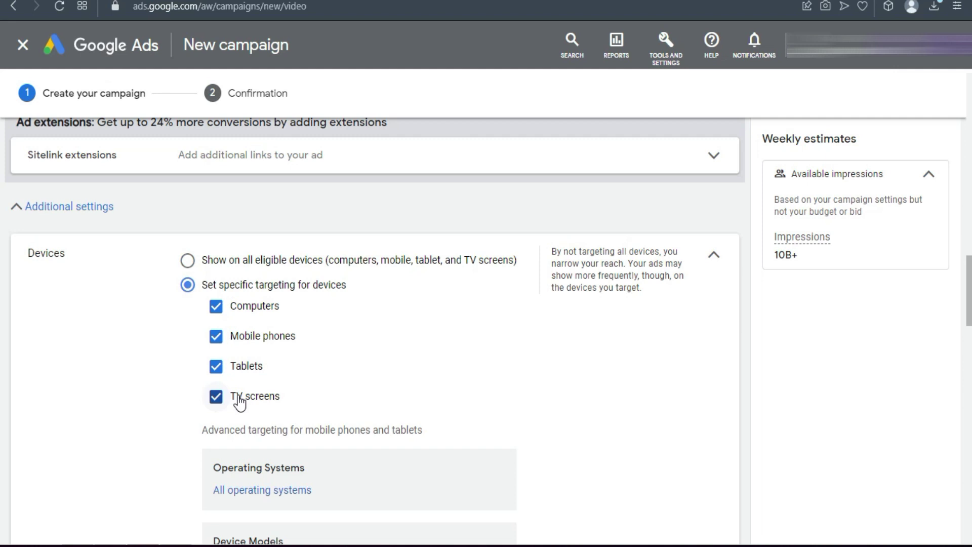
click(215, 398)
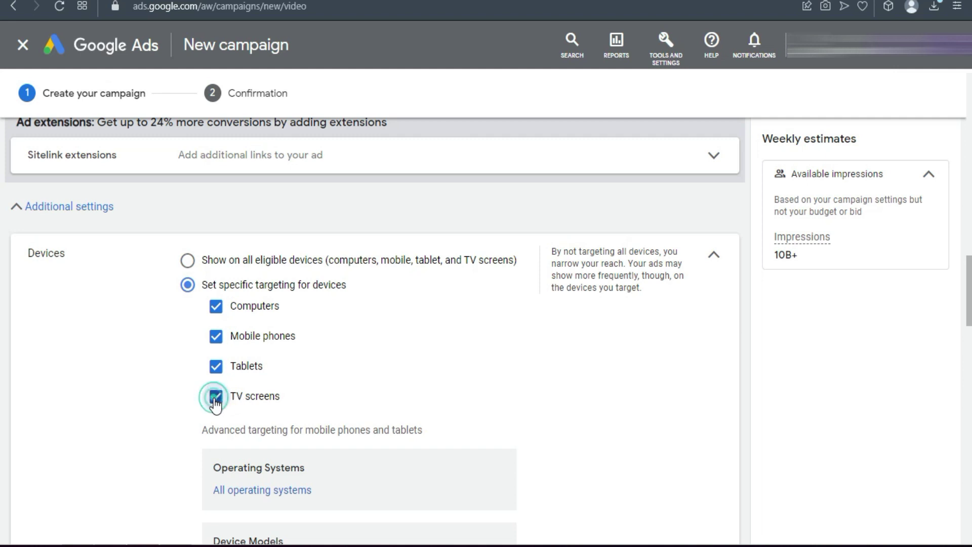
click(714, 258)
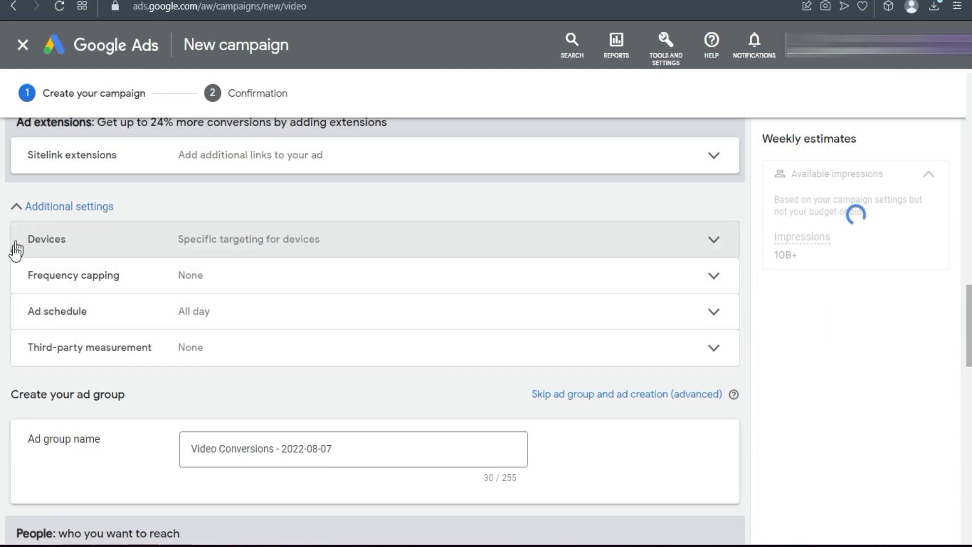
click(74, 208)
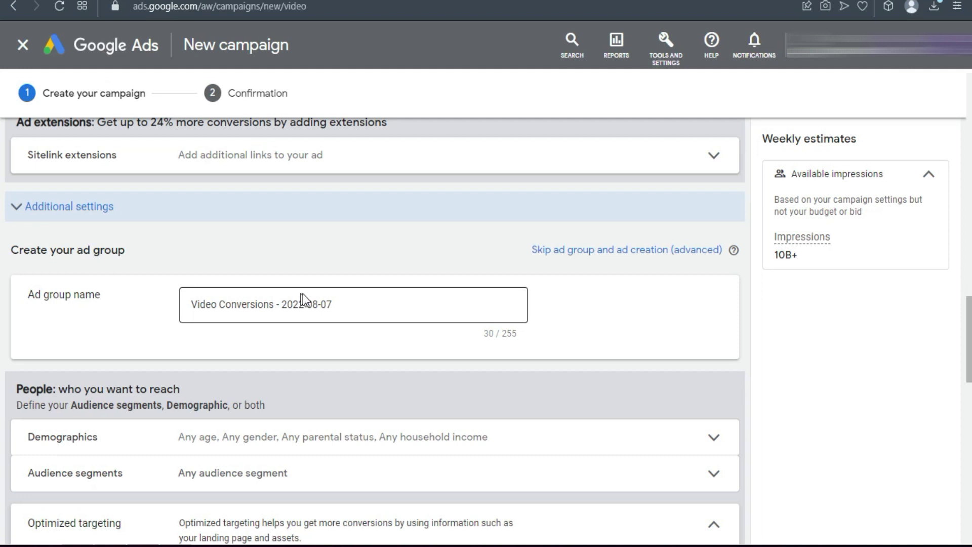
Rename the ad group as GS - Ad Group
triple_click(336, 303)
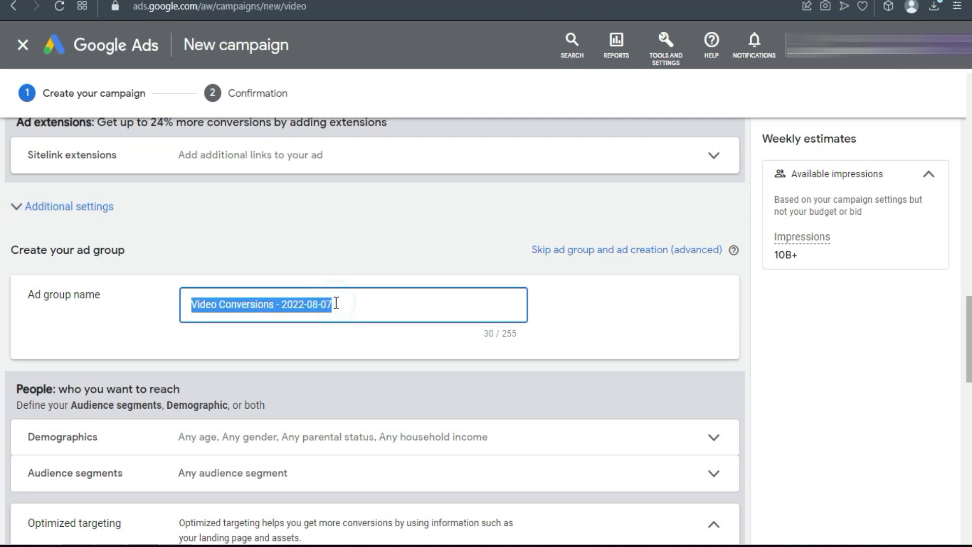
text(GS - Ad Group)
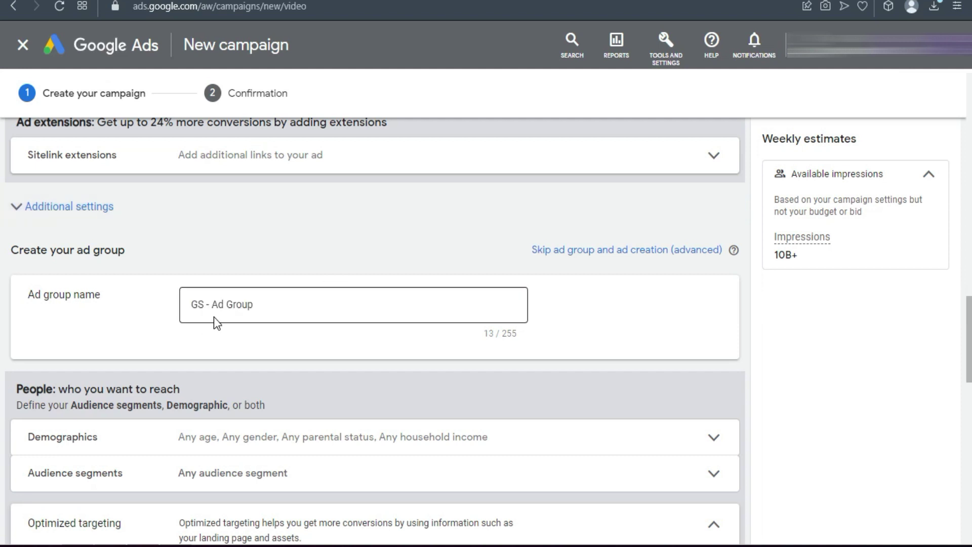
Remove the 18 - 24 age range from the ad group's demographic targeting
scroll(954, 352, down, 2)
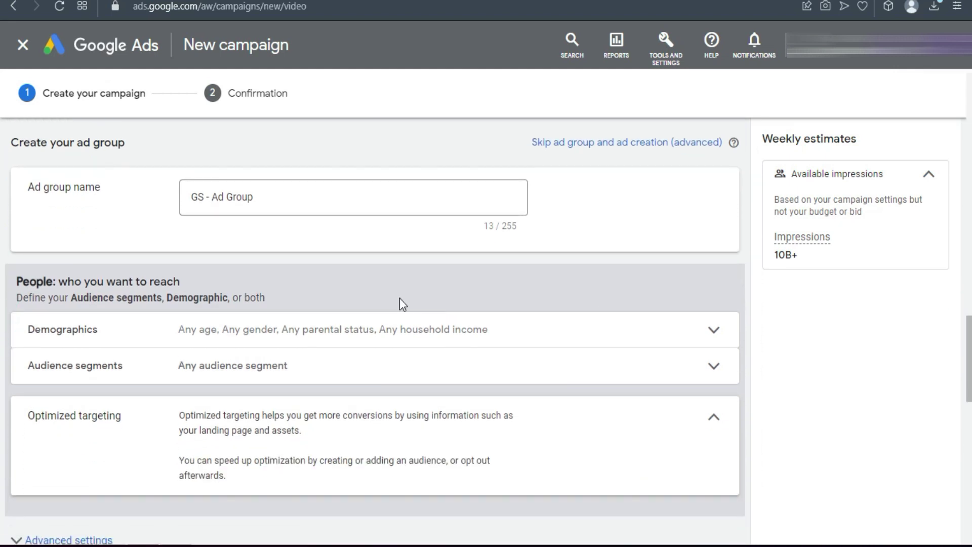
click(307, 345)
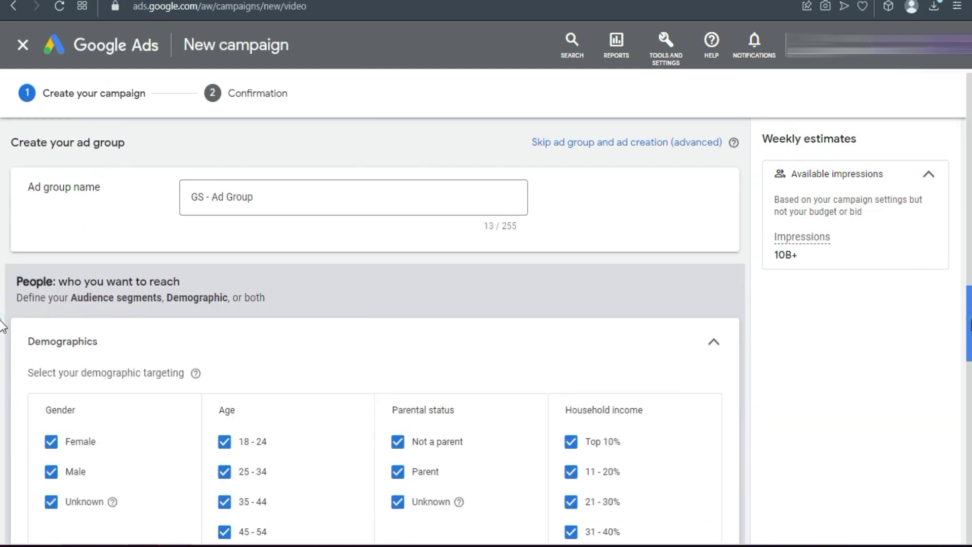
scroll(3, 344, down, 2)
scroll(2, 352, down, 2)
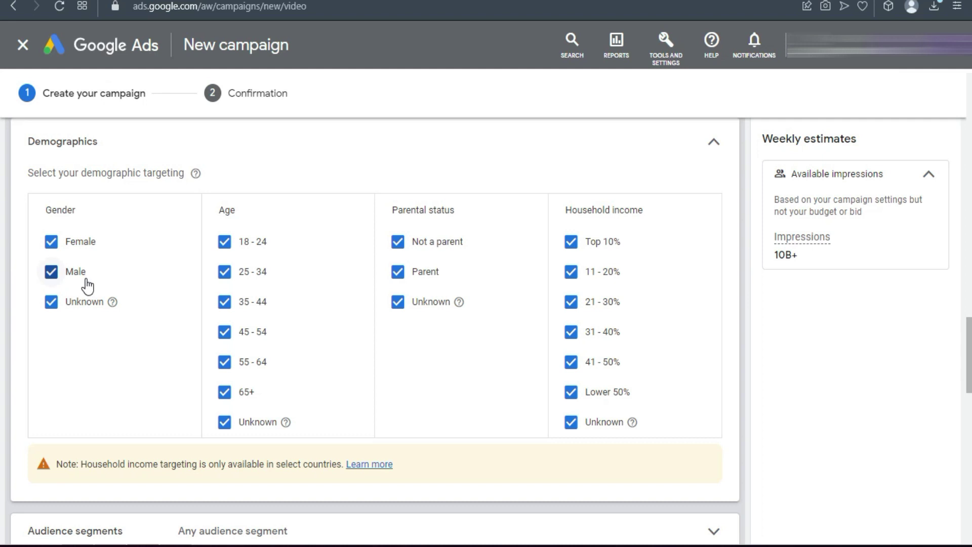
click(240, 247)
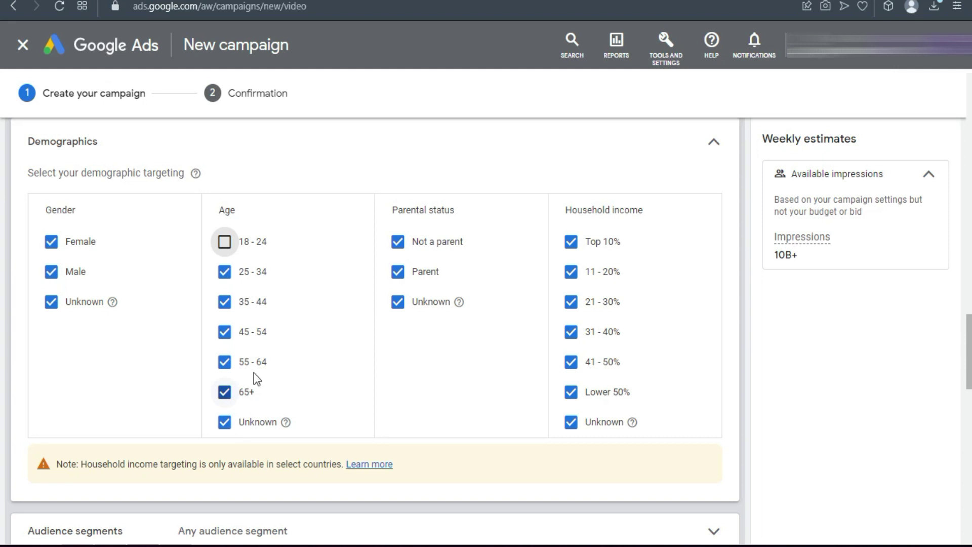
click(315, 167)
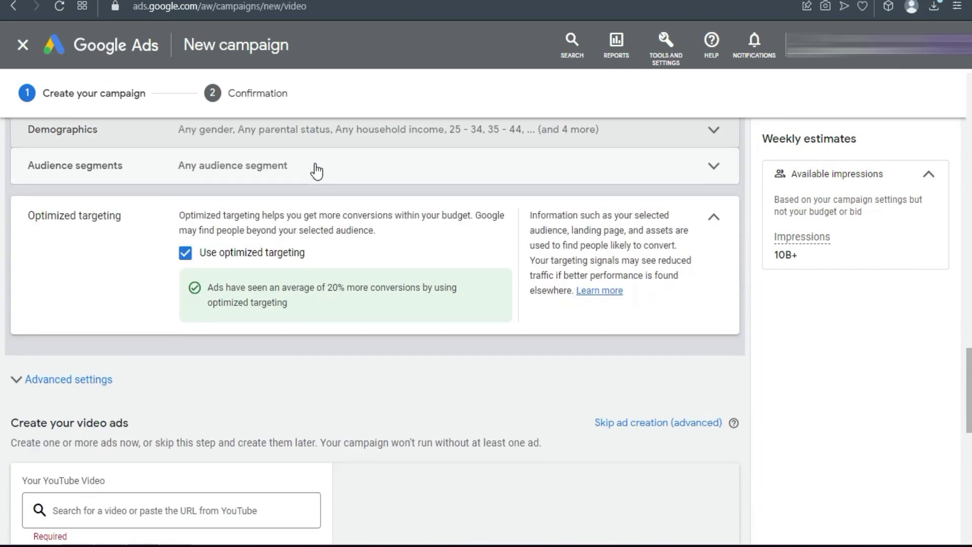
Examine the ad group's audience segment options, demographic selections and optimized targeting setting
click(314, 165)
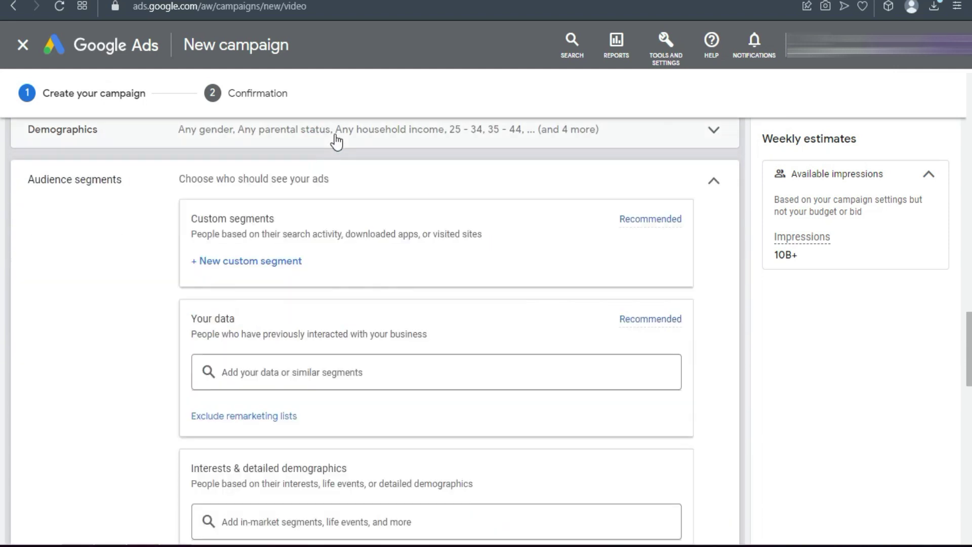
click(336, 142)
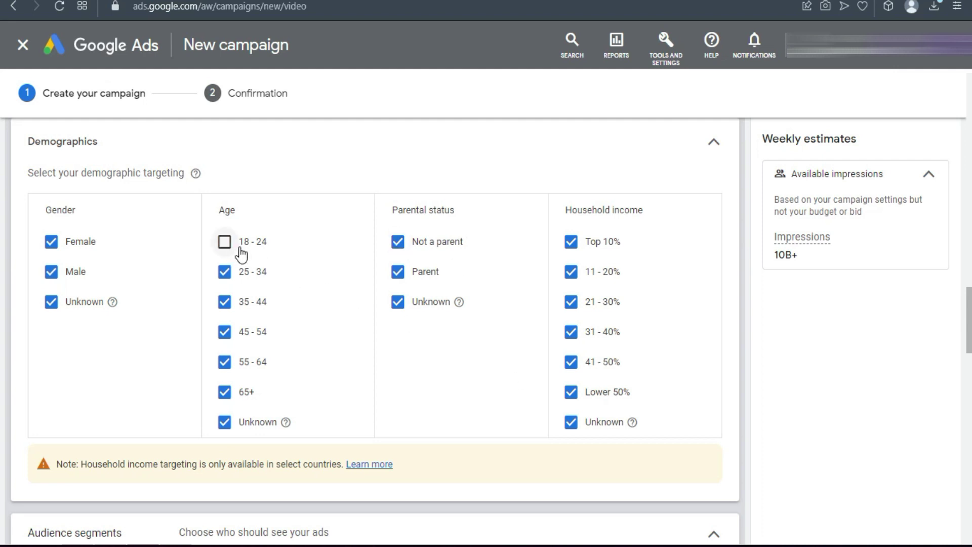
click(712, 149)
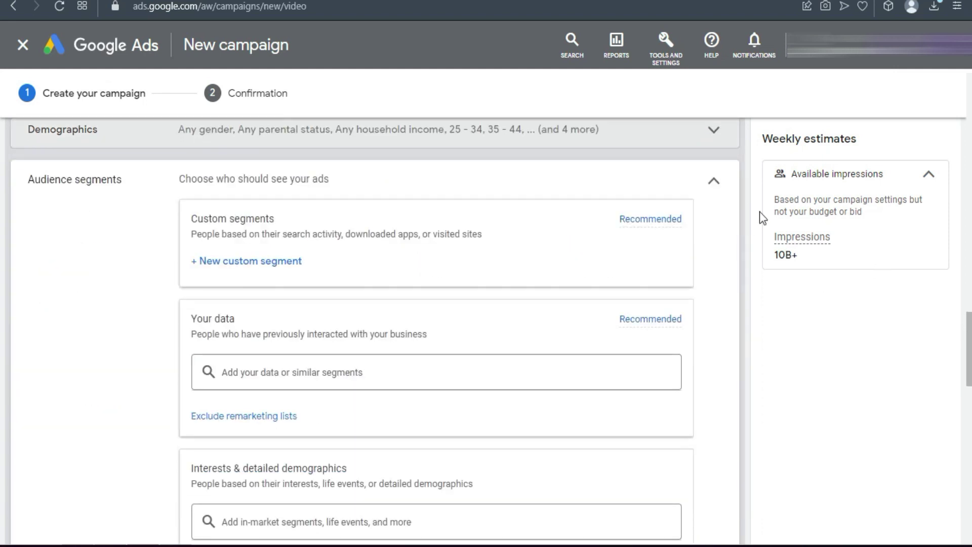
click(714, 184)
scroll(4, 375, down, 1)
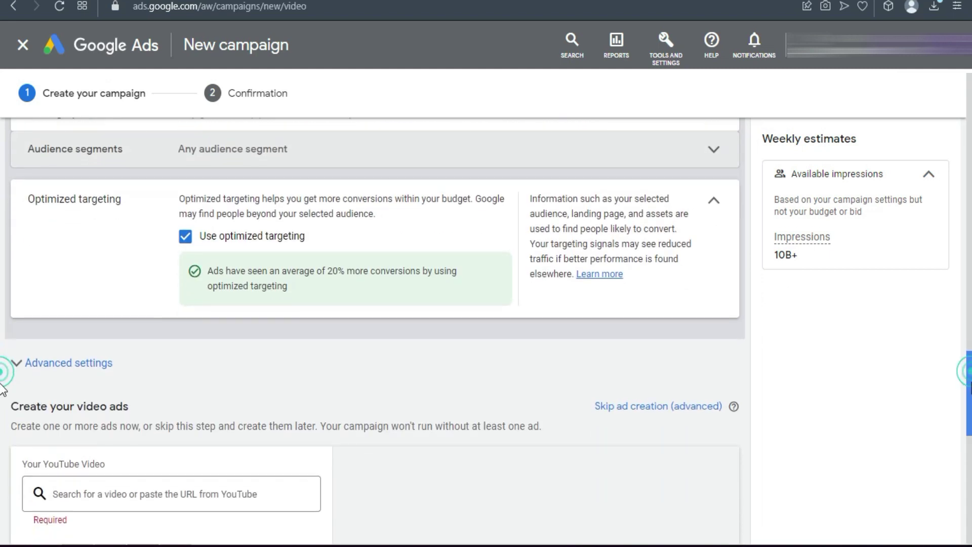
scroll(3, 390, down, 1)
scroll(2, 390, up, 4)
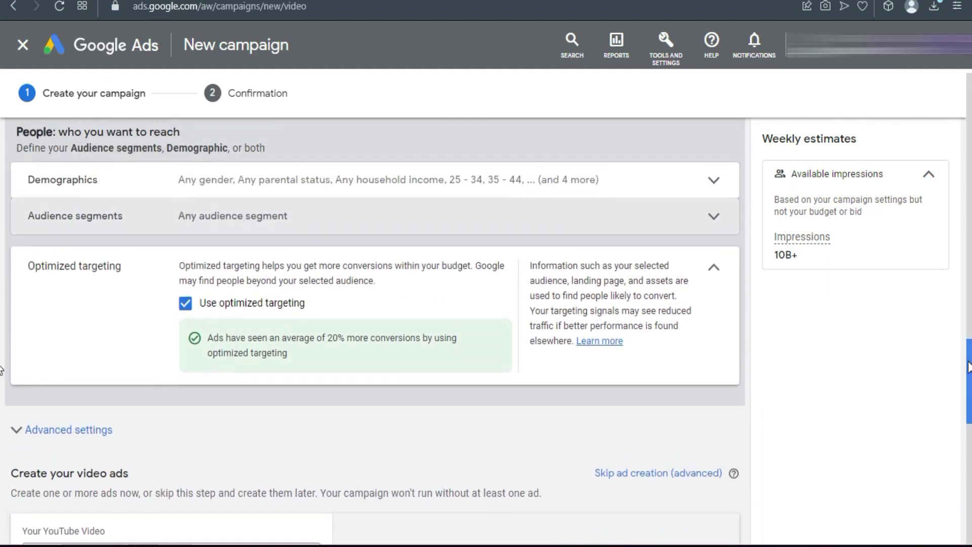
scroll(1, 360, up, 3)
drag(967, 334, 961, 365)
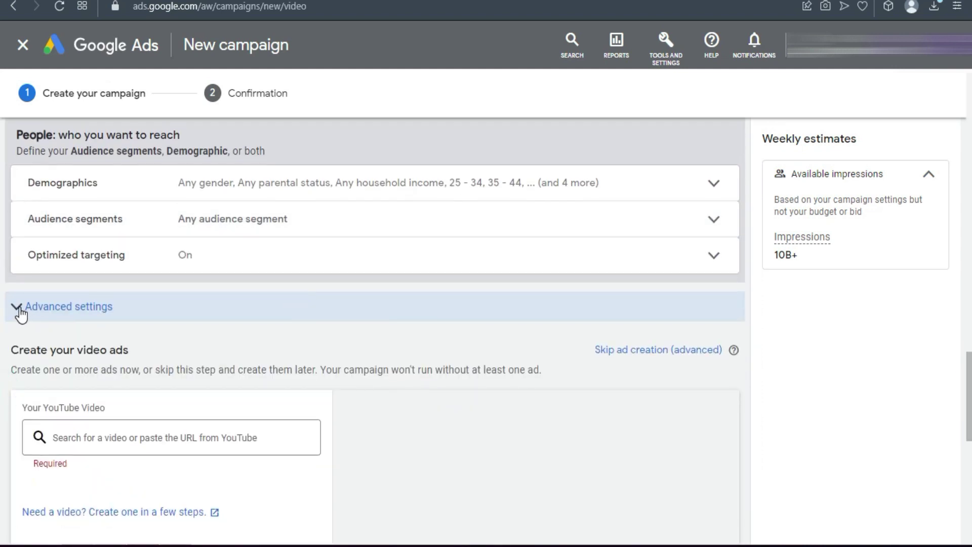
Add the content targeting keywords mindset, meditation for money, law of attraction, tony robbins, money wealth, motivational videos, affirmaions, success mindest and Lewis Howes
click(28, 307)
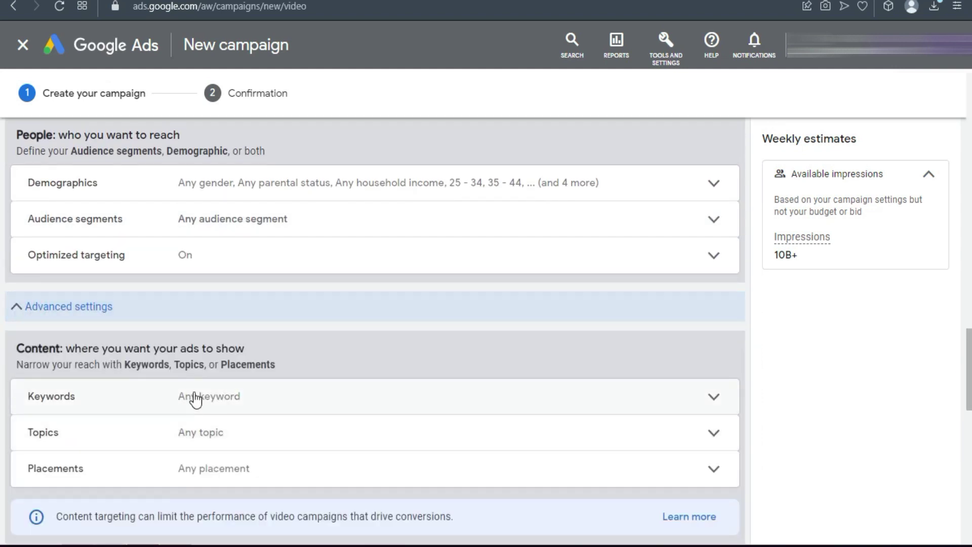
click(196, 399)
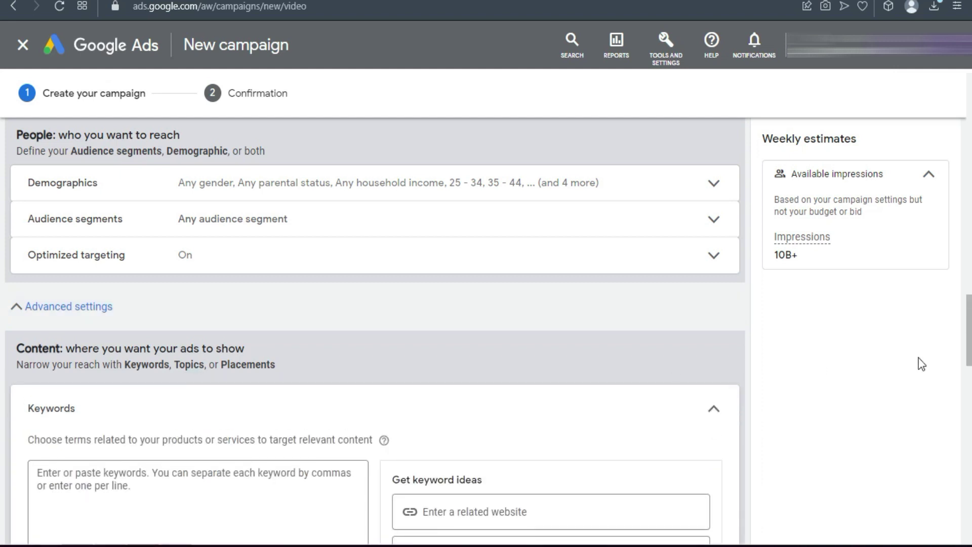
scroll(3, 375, down, 5)
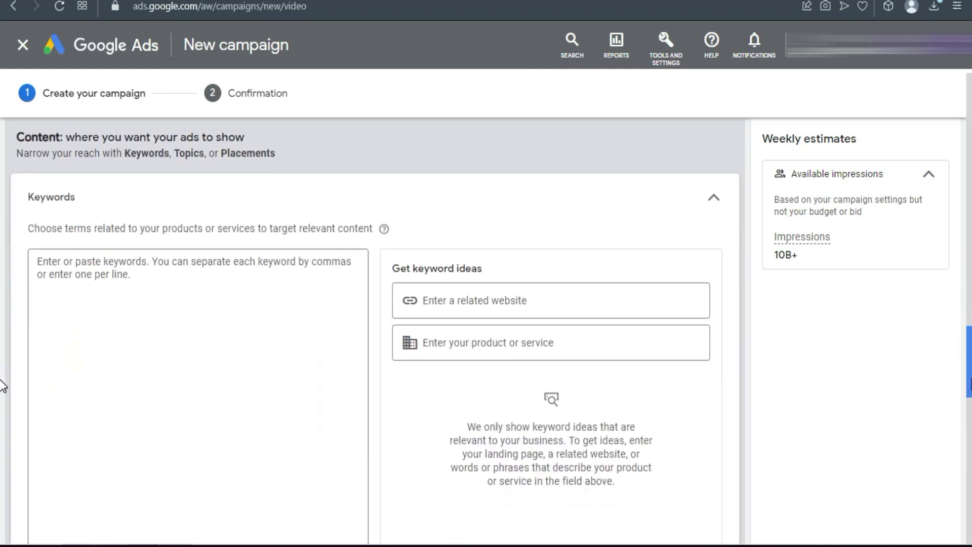
drag(968, 398, 968, 405)
click(216, 297)
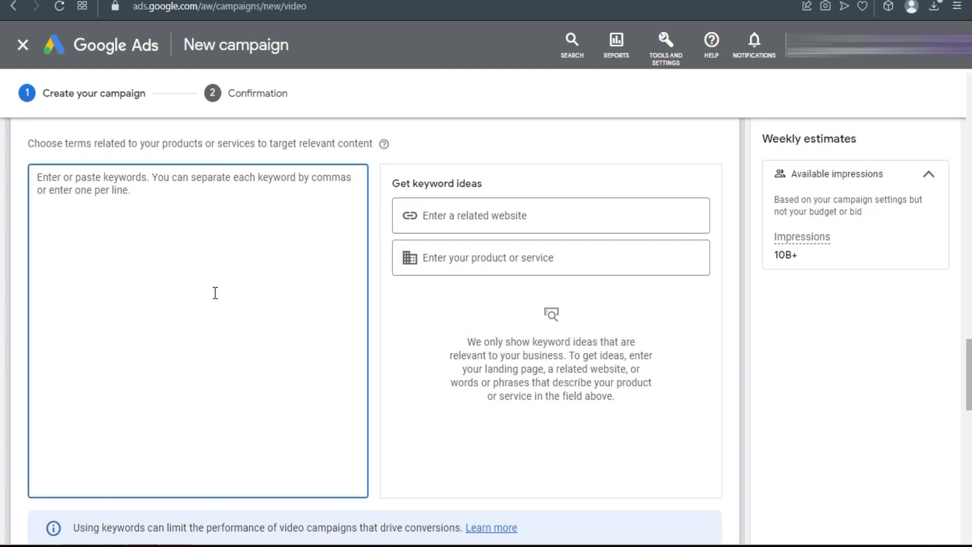
text(mindset meditation for money law of attraction tony robbins money wealth motivational videos affirmaions success mindest Lewis Howes)
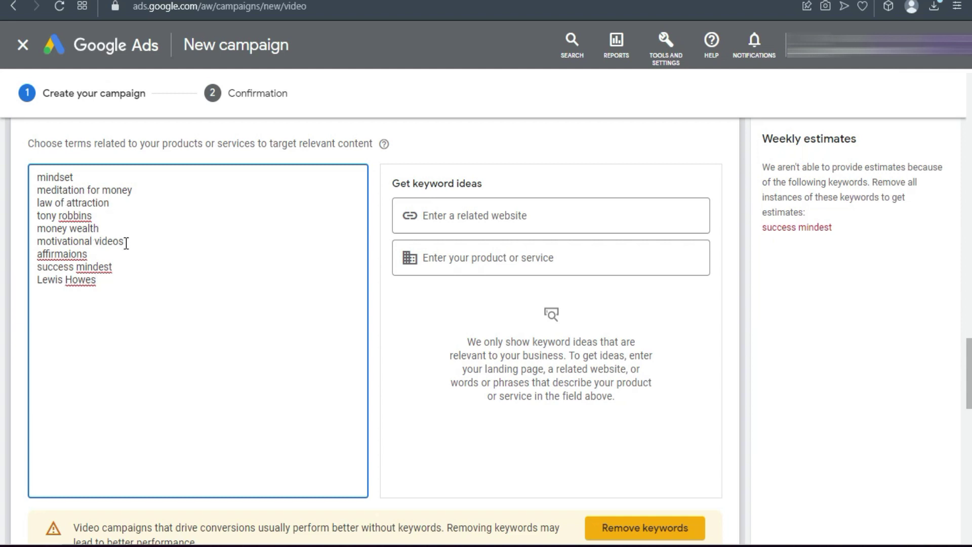
click(94, 253)
key(ctrl+End)
scroll(2, 369, up, 1)
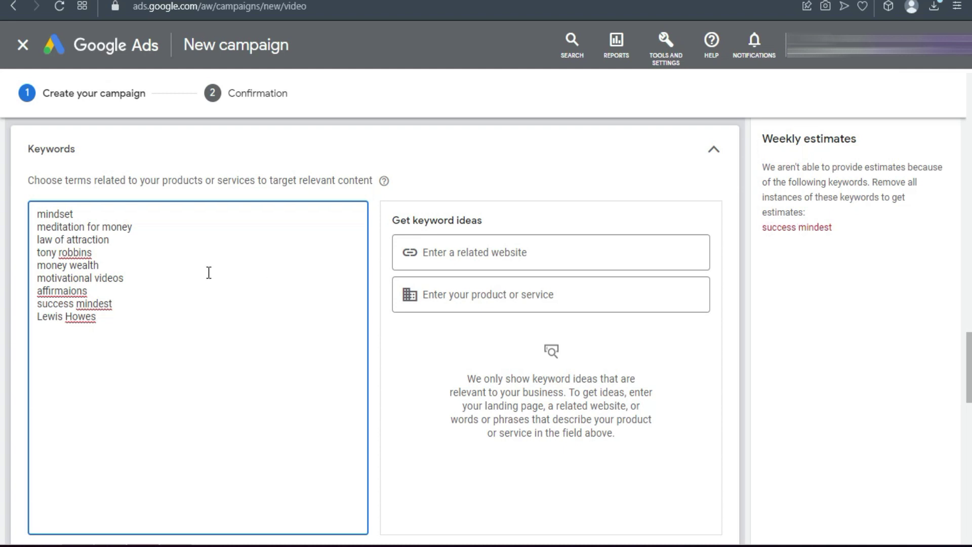
click(714, 152)
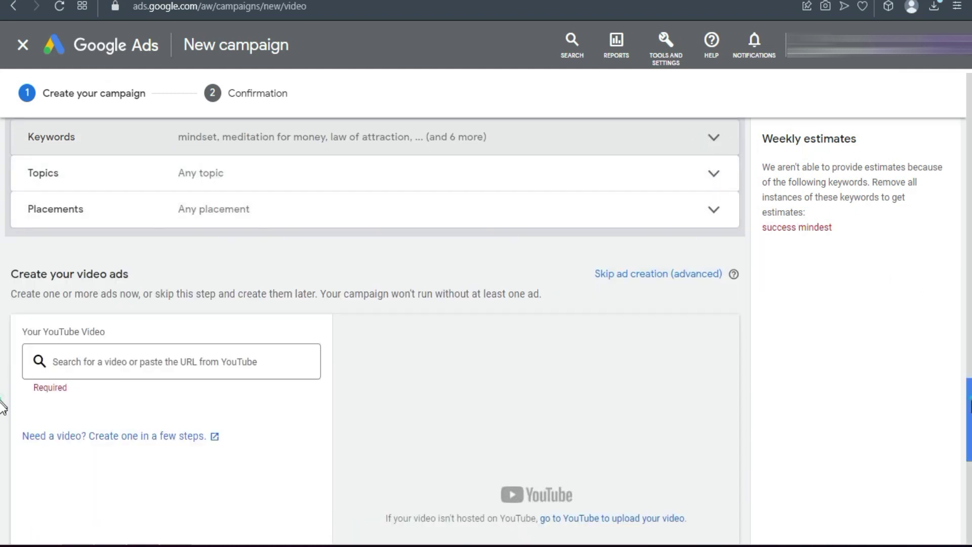
Switch to YouTube Studio and copy the shareable link of the 1:22 Money Manifestation video
scroll(4, 410, down, 2)
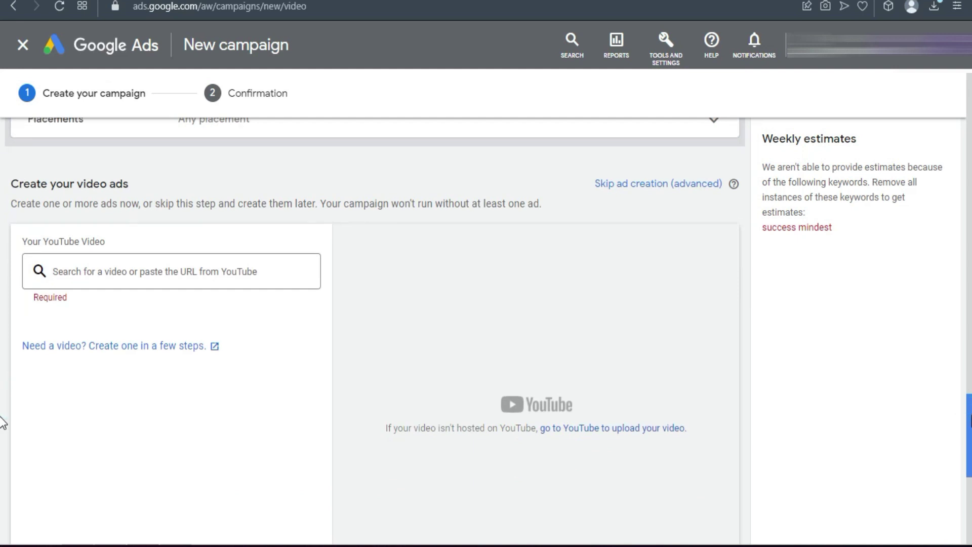
click(150, 271)
key(ctrl+Tab)
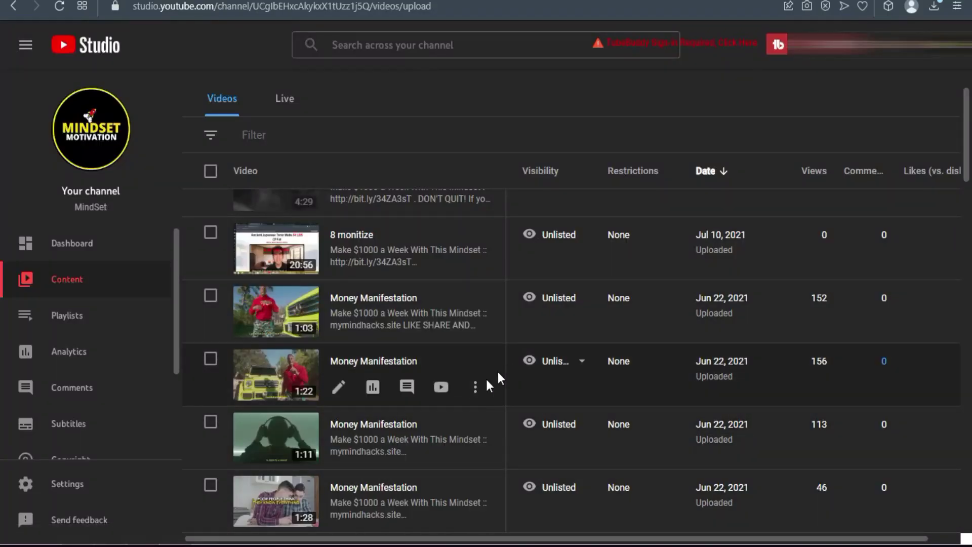
click(475, 387)
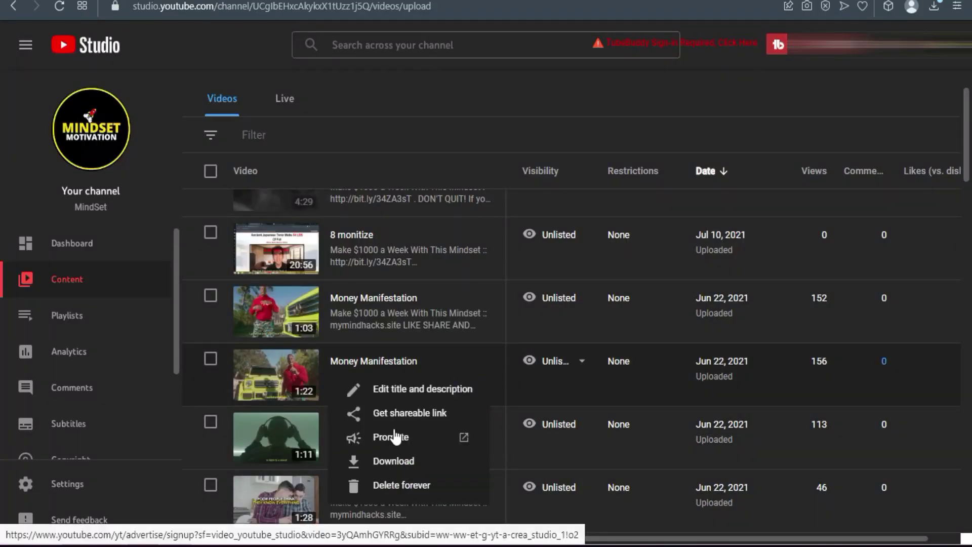
click(407, 418)
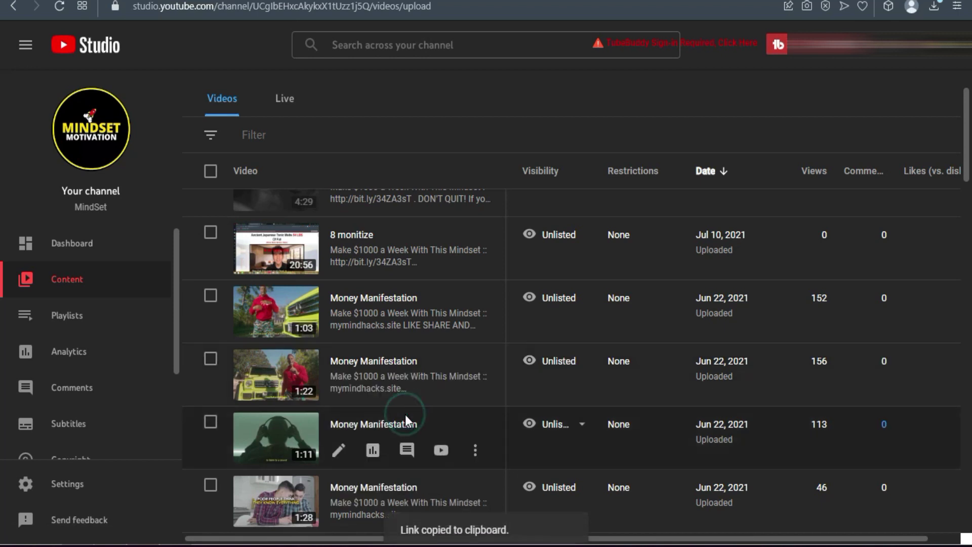
Return to Google Ads and use the copied link as the YouTube video of the ad
key(ctrl+Tab)
click(145, 272)
key(ctrl+v)
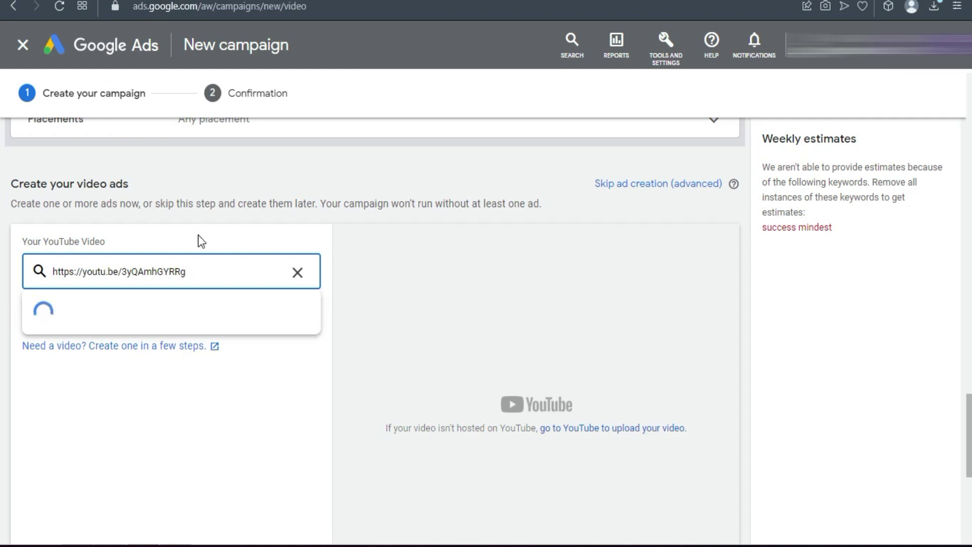
Fill in the ad's description, billyspromo.com final URL, Learn more call-to-action, headline Manifestation and long headline Manifest Anything With This Method
scroll(3, 394, down, 5)
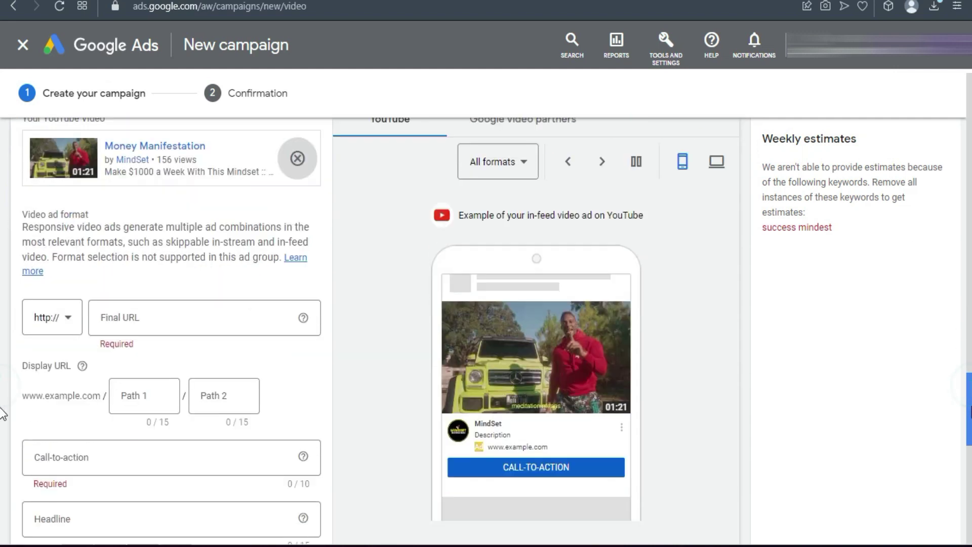
click(202, 320)
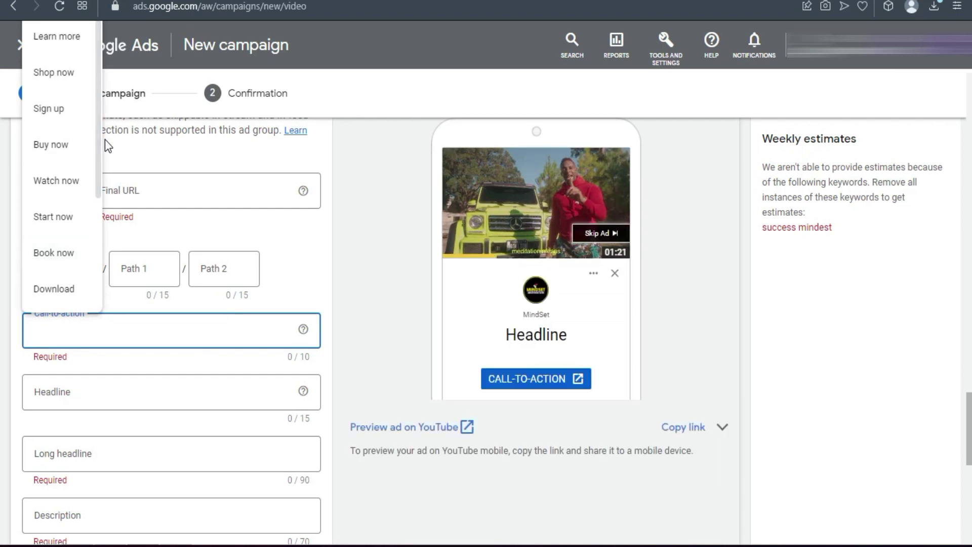
click(61, 35)
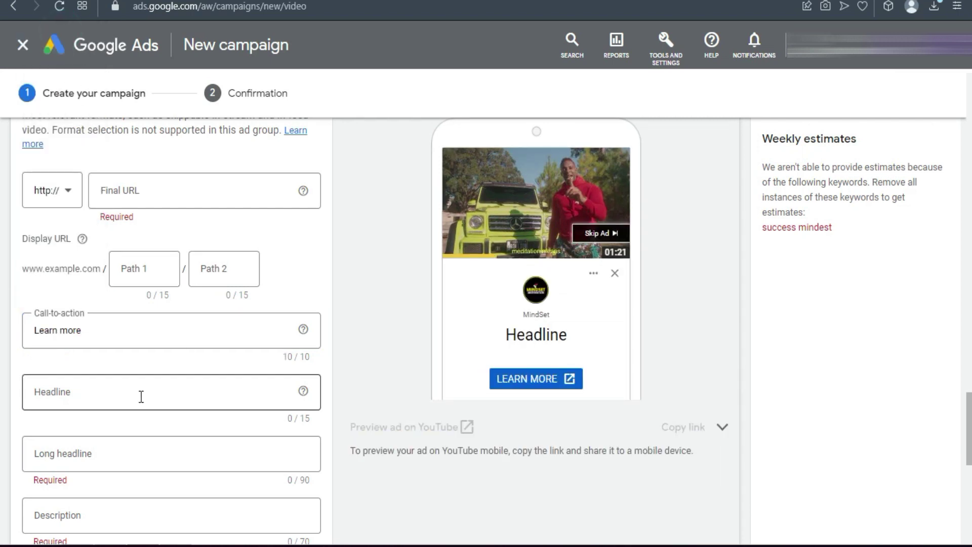
scroll(3, 436, down, 2)
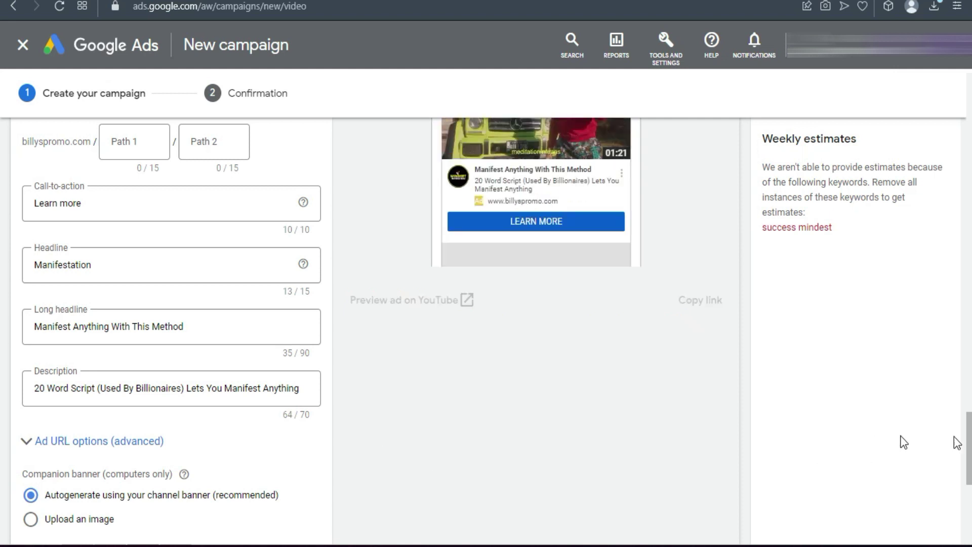
Create the campaign with the ad as configured and continue to the new campaign's ad groups
drag(967, 443, 969, 490)
scroll(2, 492, down, 3)
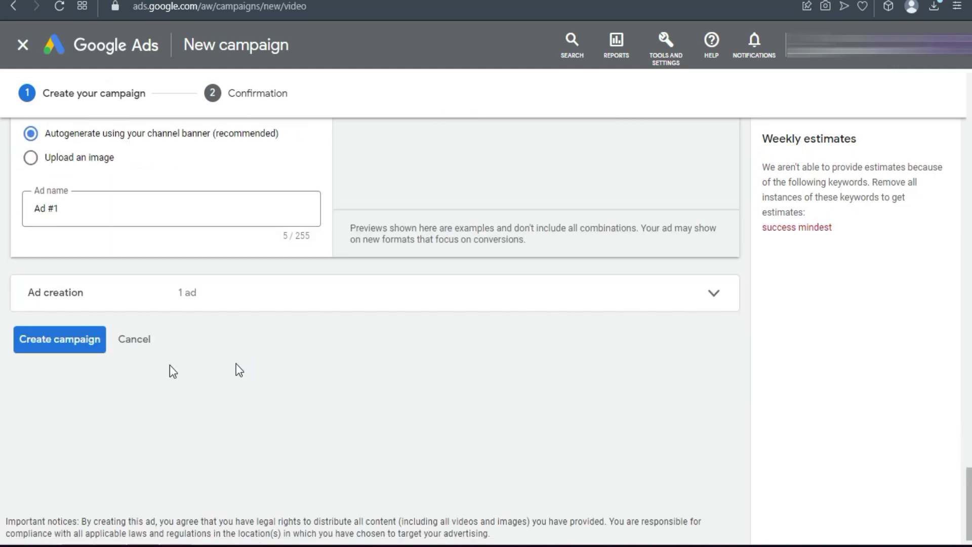
drag(78, 211, 53, 213)
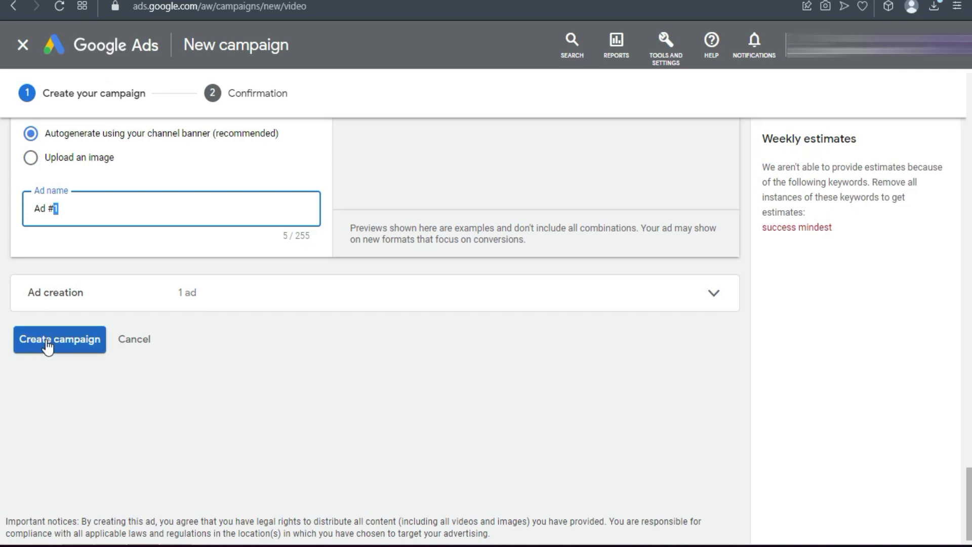
click(45, 346)
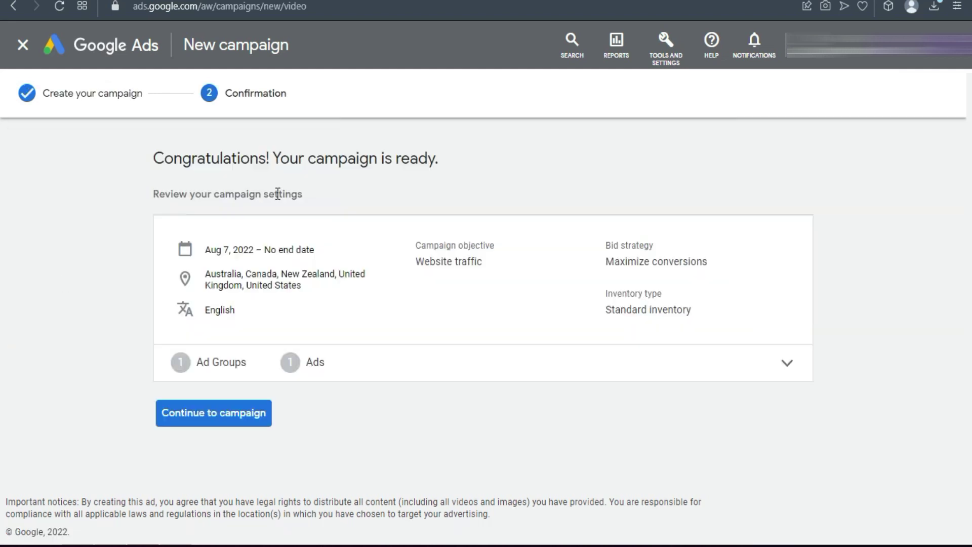
click(193, 420)
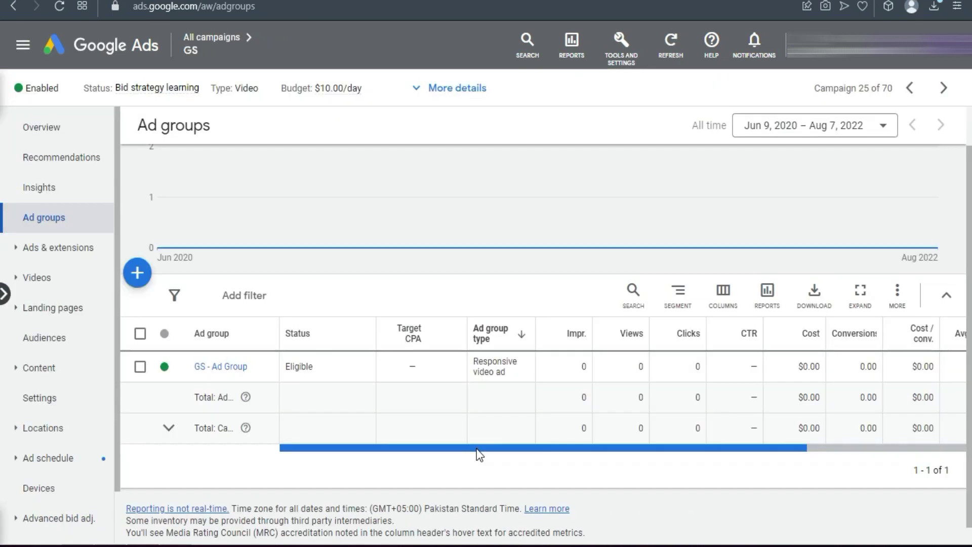
drag(495, 452, 479, 427)
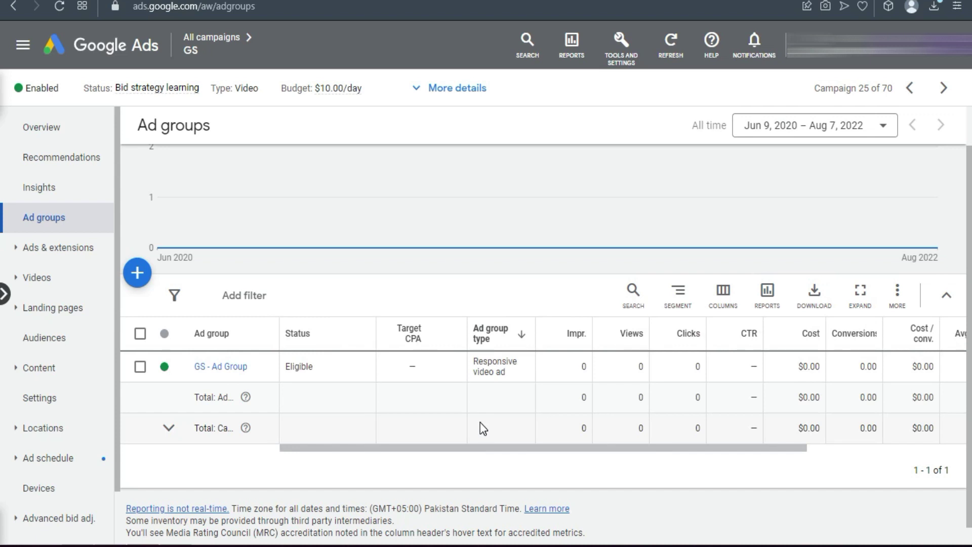
drag(446, 448, 488, 456)
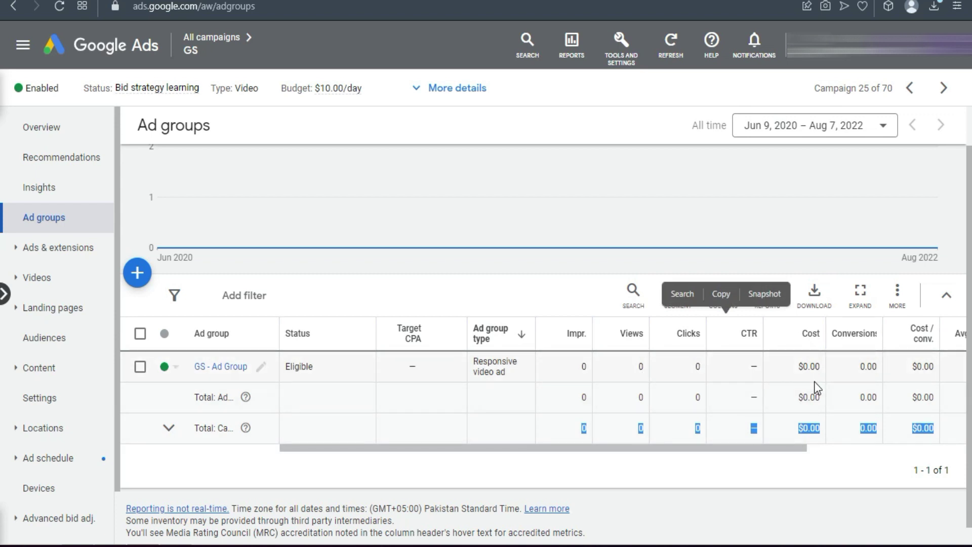
drag(685, 450, 719, 458)
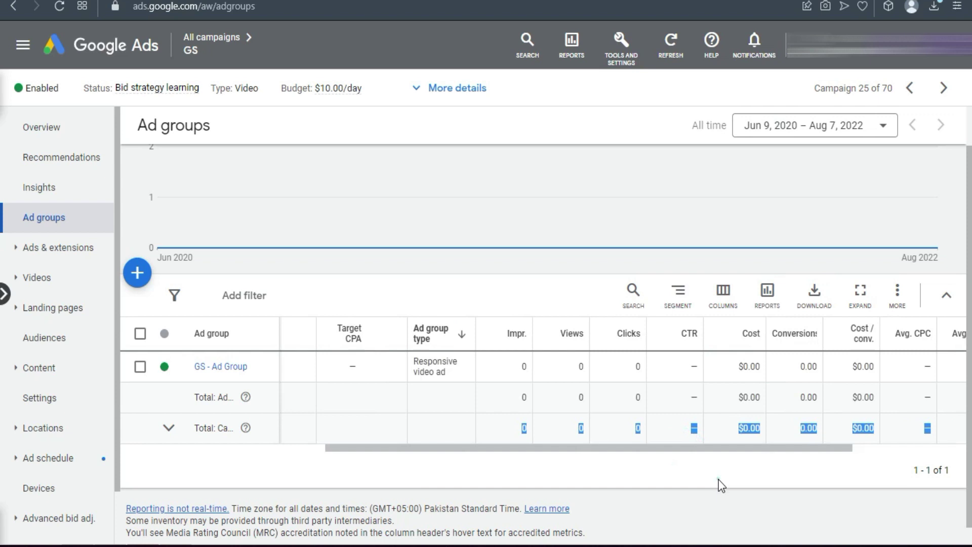